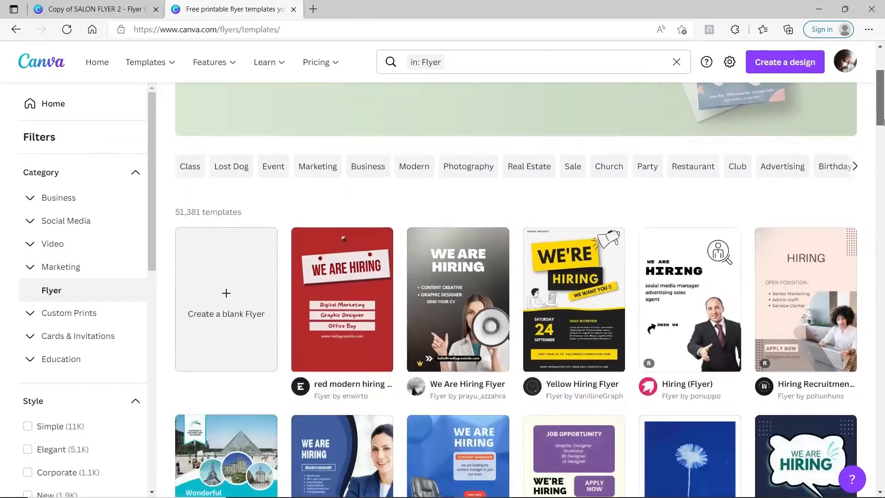
Create a blank A4 flyer and browse the uploaded images
left_click(240, 286)
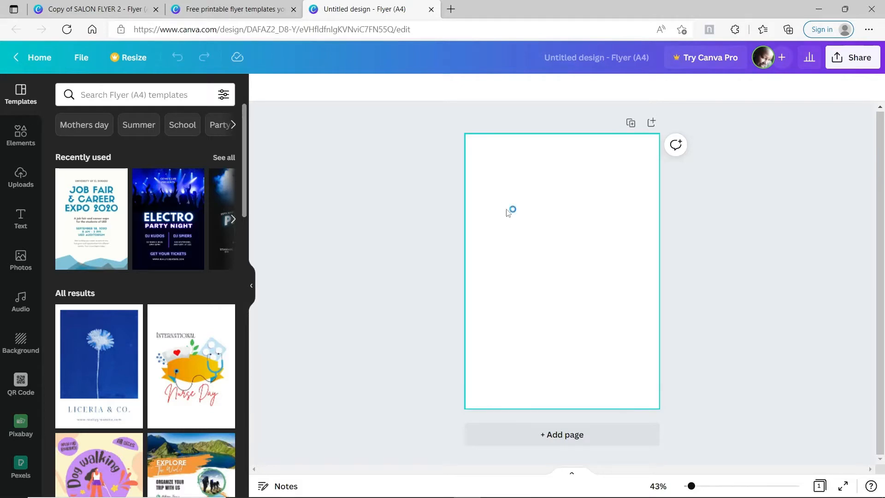
left_click(21, 177)
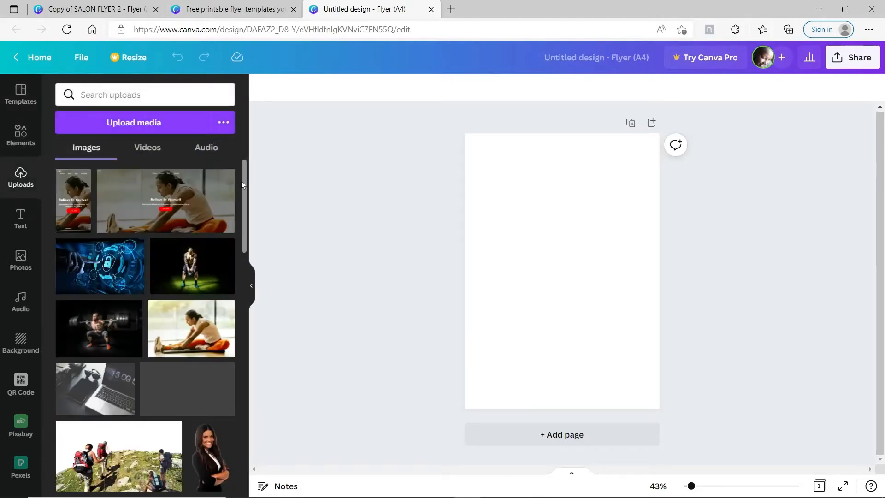
mouse_move(245, 191)
left_mouse_down()
mouse_move(242, 479)
mouse_move(246, 204)
left_mouse_up()
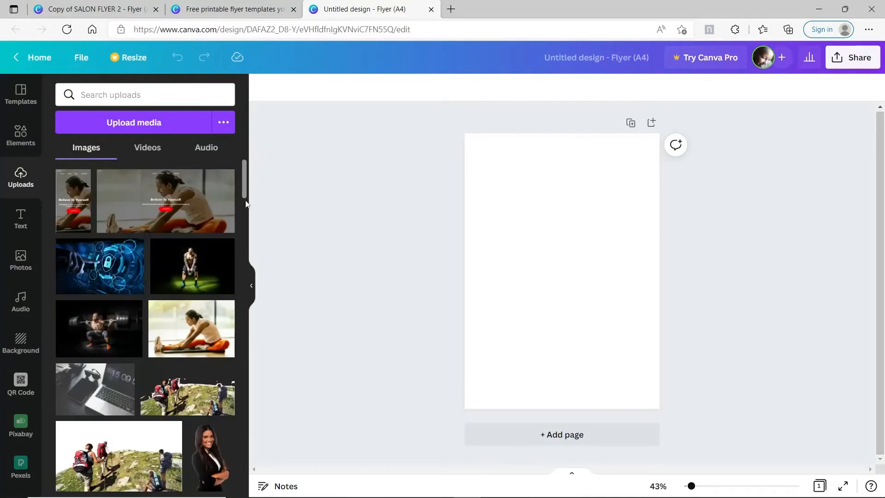
Set the flyer page's background colour to #FFFDF7
left_click(540, 243)
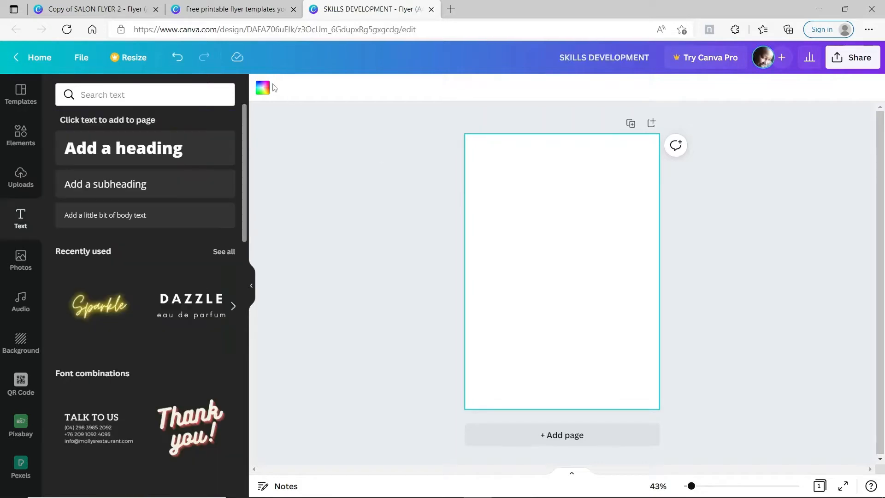
left_click(262, 87)
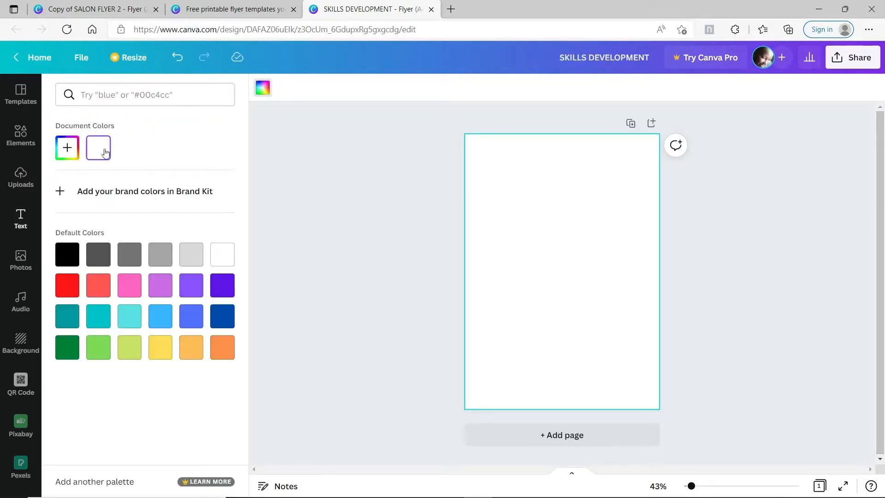
left_click(61, 156)
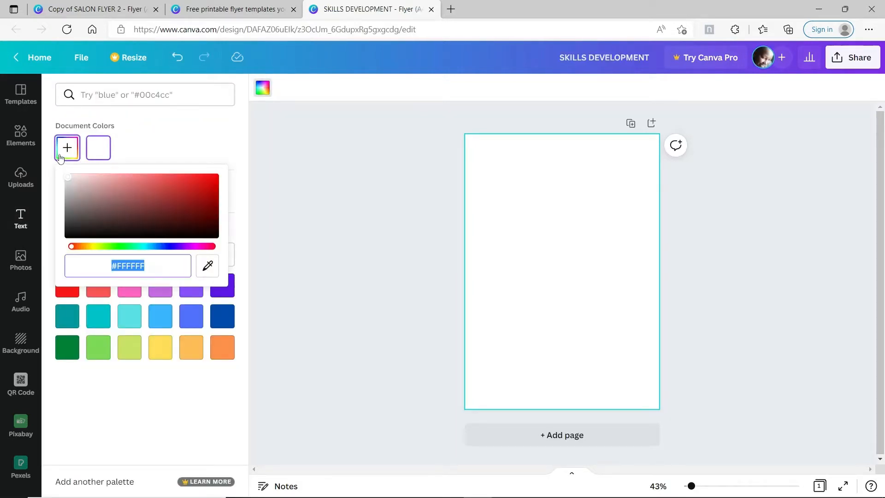
type("#FFFD")
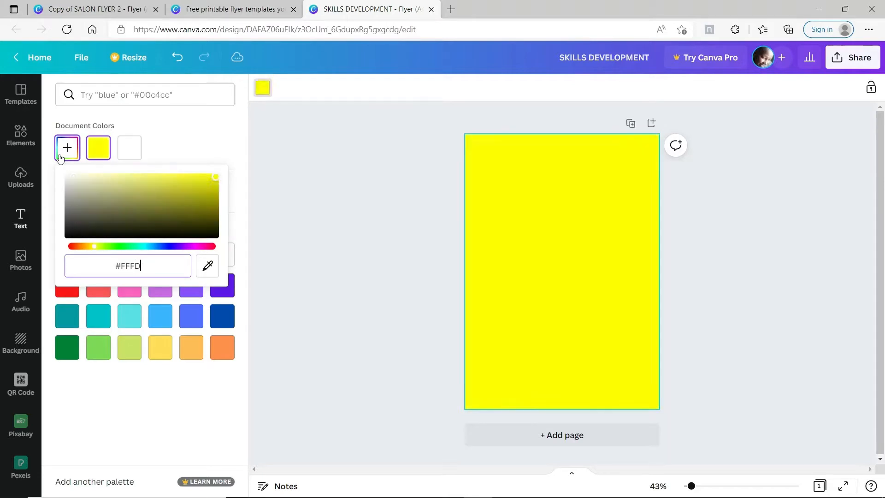
type("F7")
key("Return")
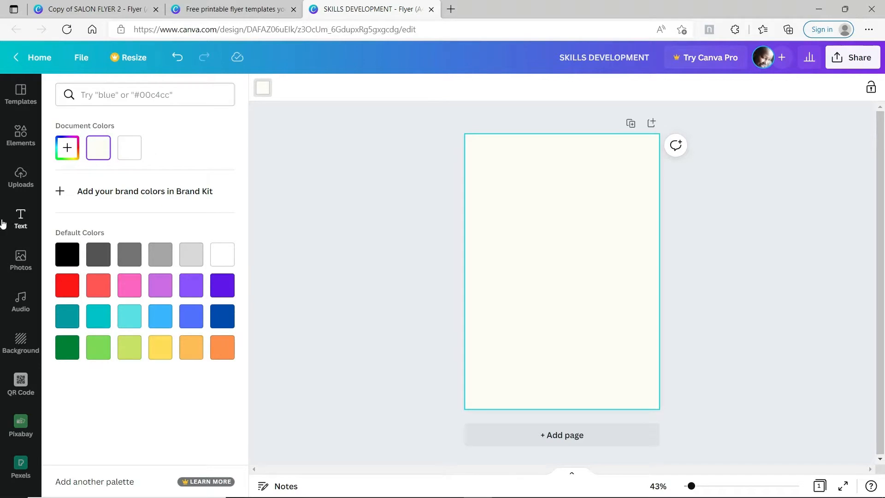
Add a subheading reading "SKILLS DEVELOPMENT" and place it centred near the flyer's upper edge
left_click(20, 219)
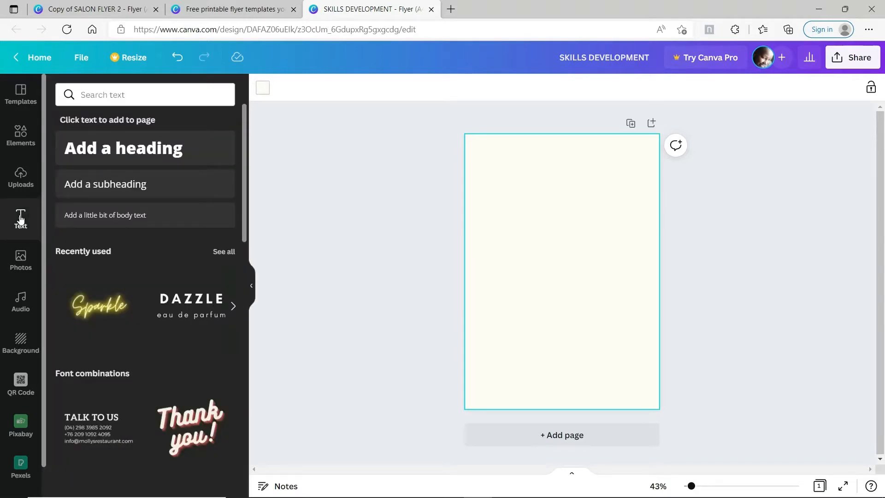
left_click(111, 192)
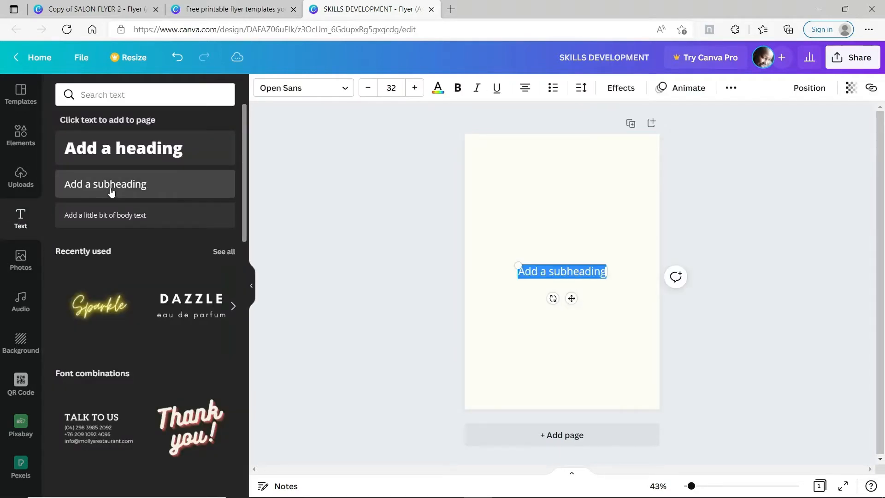
type("SKILLS DEVE")
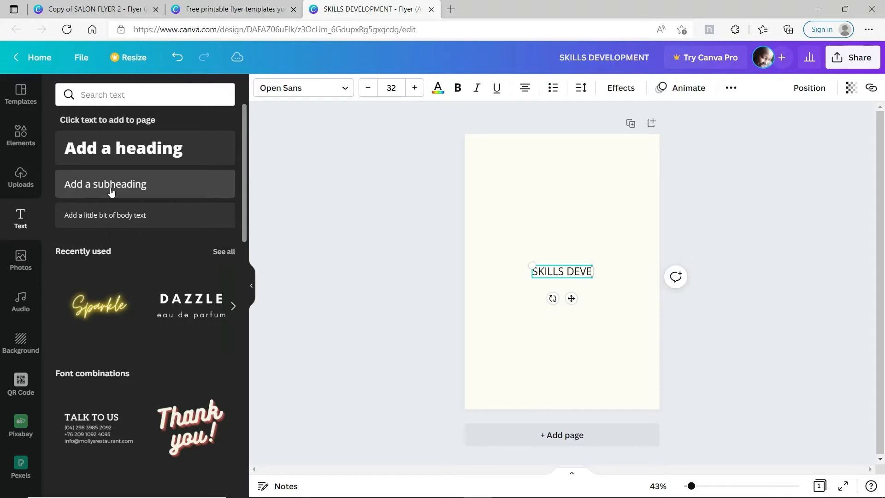
type("LOPMENT")
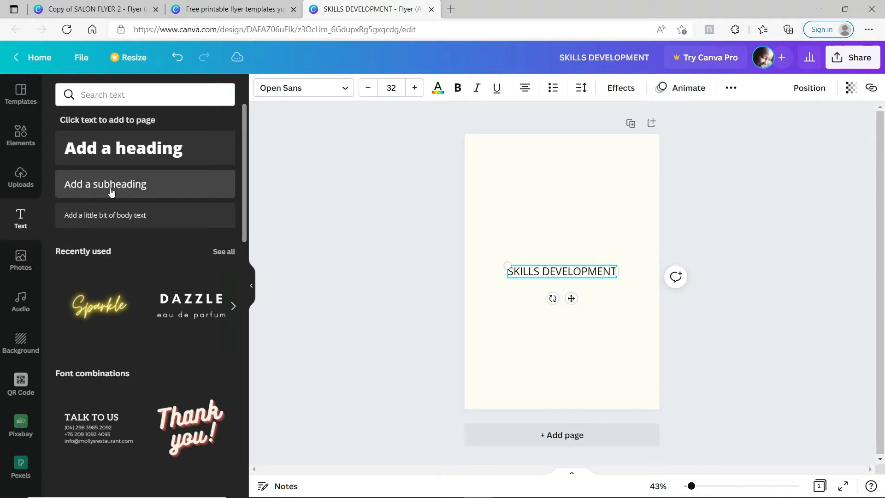
left_click_drag(571, 298, 569, 180)
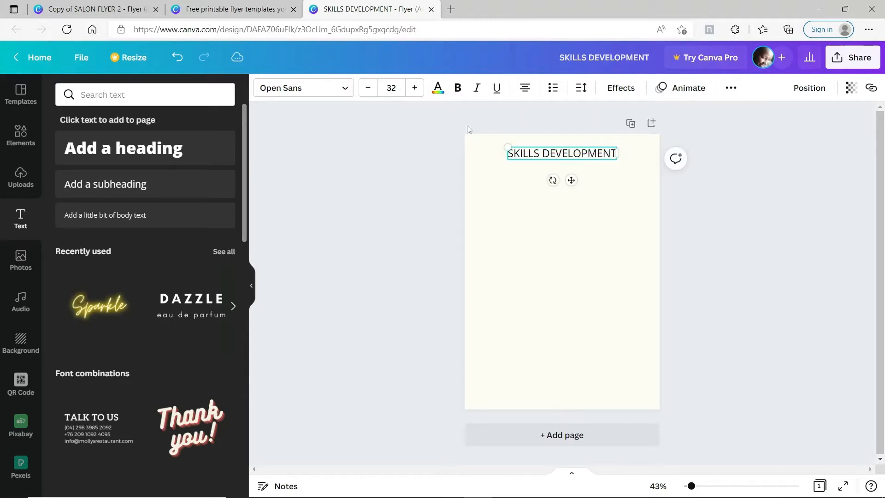
Set the SKILLS DEVELOPMENT title to font size 47.2 in the Norwester font
left_click(396, 88)
type("47")
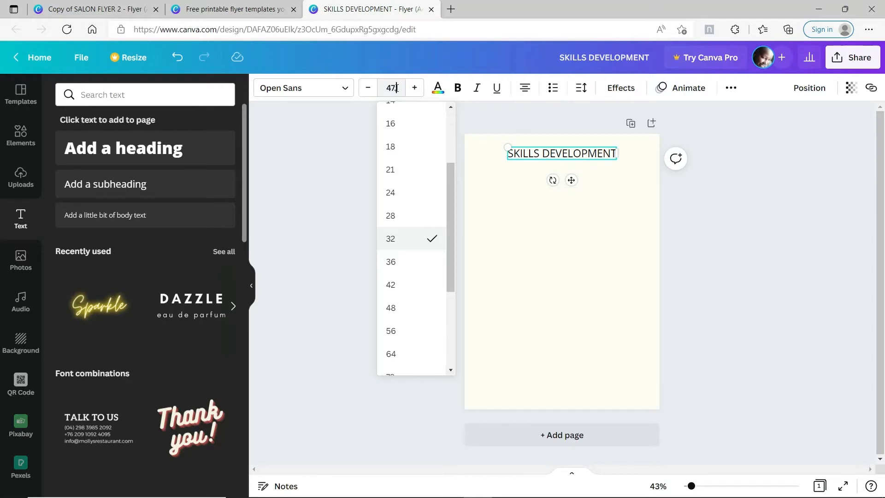
type(".2")
key("Return")
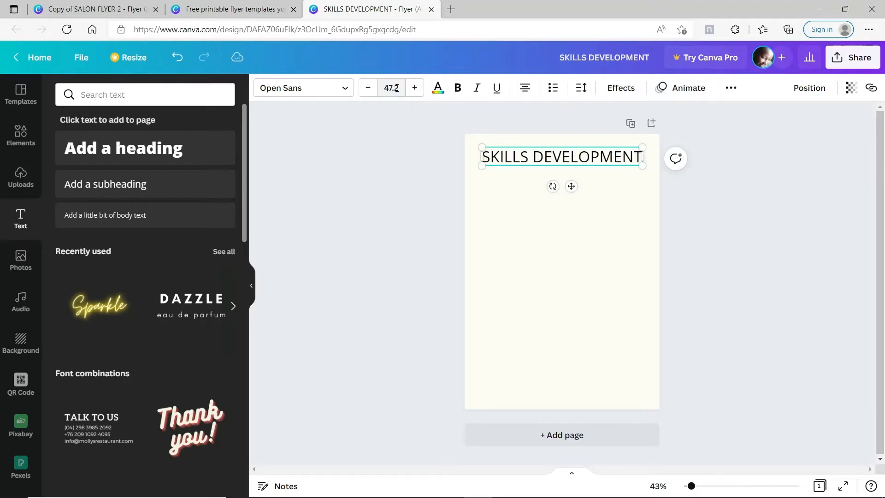
left_click(346, 91)
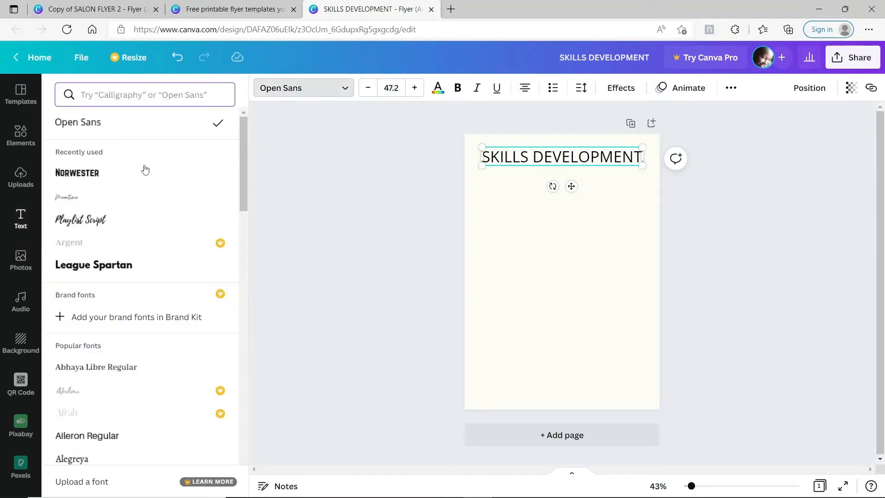
left_click(115, 174)
Colour the SKILLS DEVELOPMENT title with the default bright red and deselect it
left_click(440, 91)
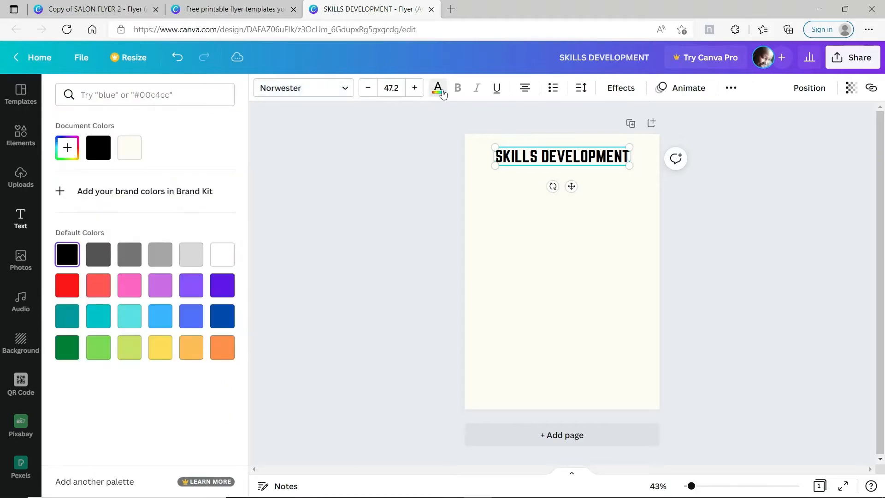
left_click(73, 286)
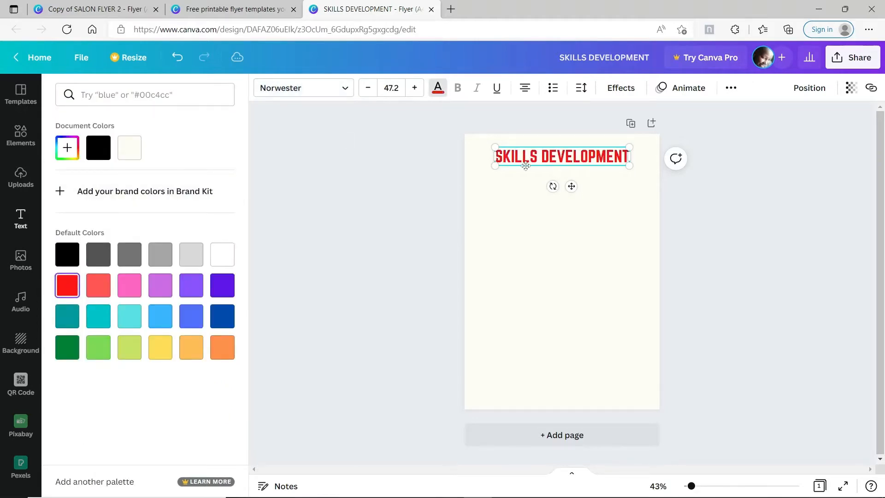
left_click(595, 246)
left_click(594, 246)
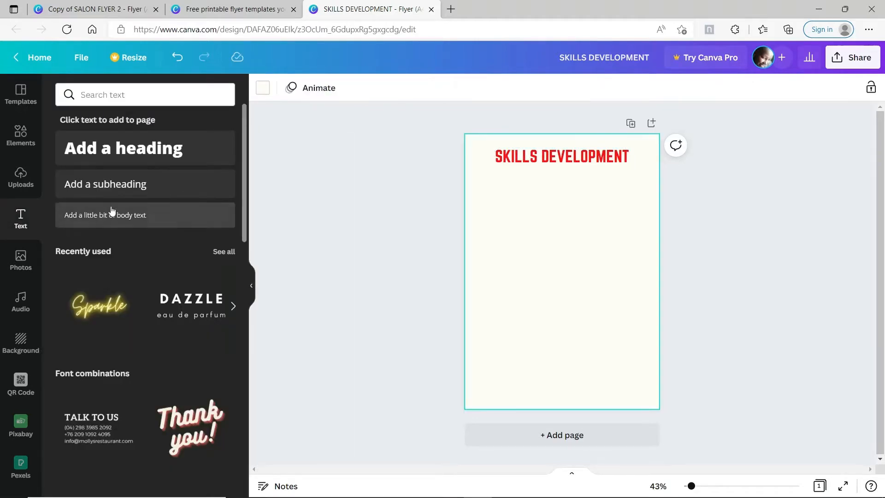
Add a second subheading on the flyer reading "Build your skills by watching short"
left_click(143, 193)
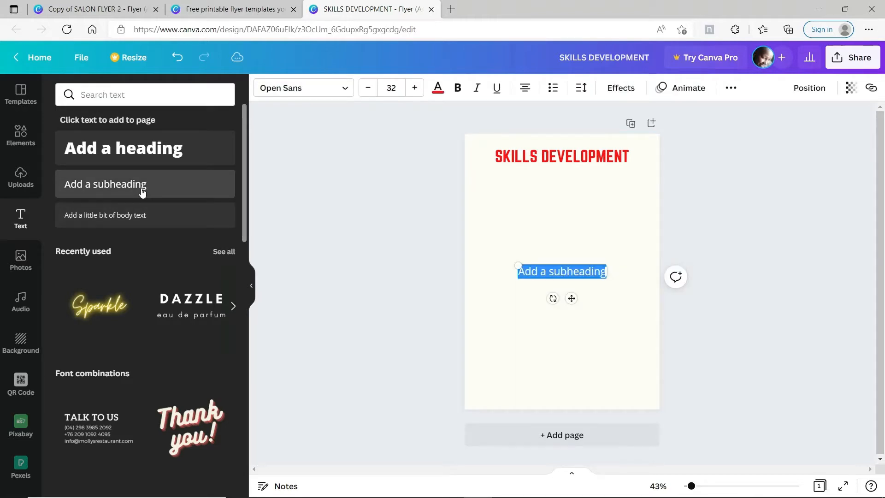
type("BUILD")
key("BackSpace")
key("BackSpace")
key("BackSpace")
key("BackSpace")
key("BackSpace")
key("BackSpace")
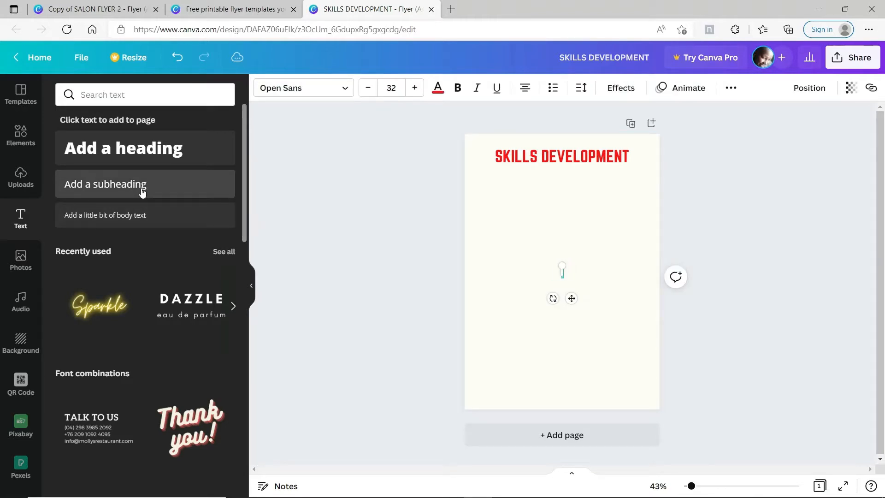
type("Build your")
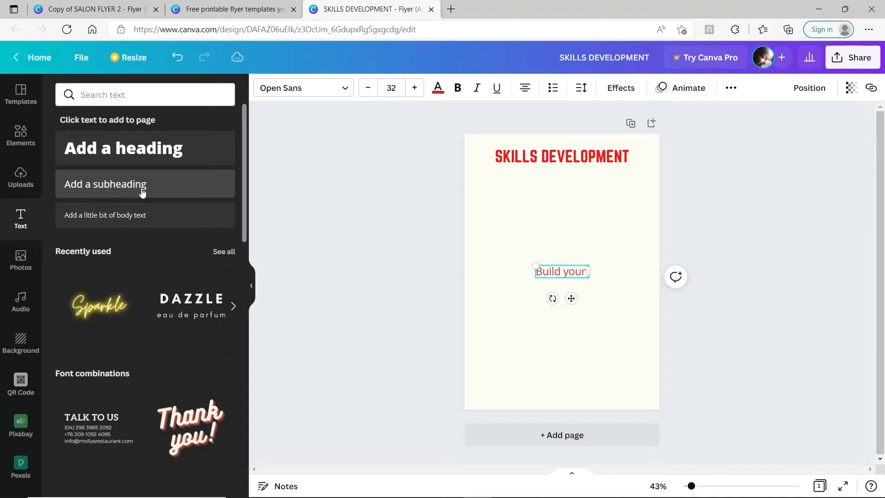
type(" skills b")
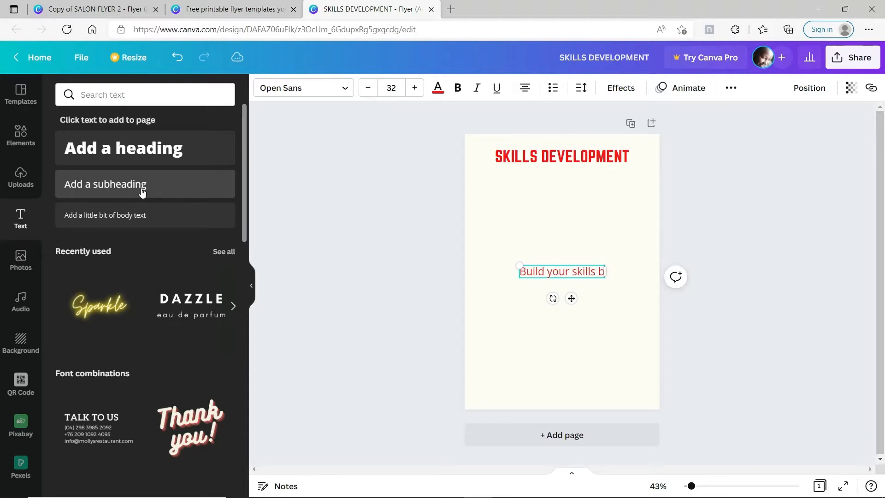
type("y wa")
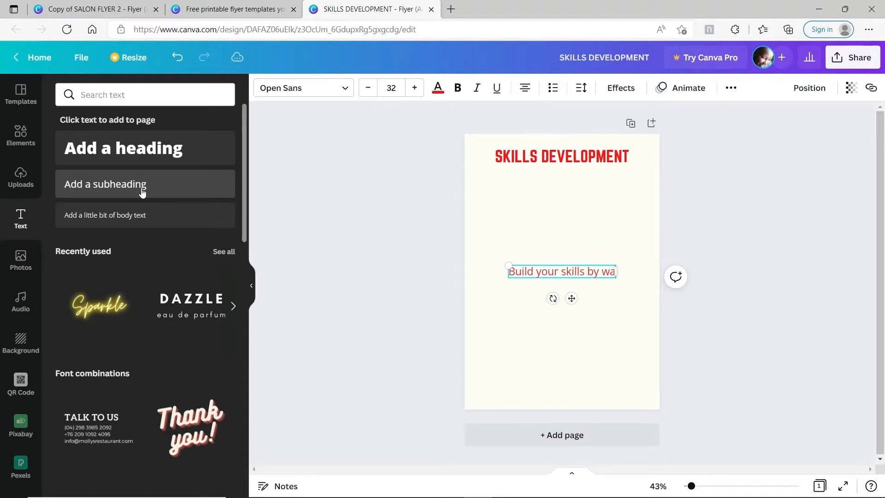
type("tching short")
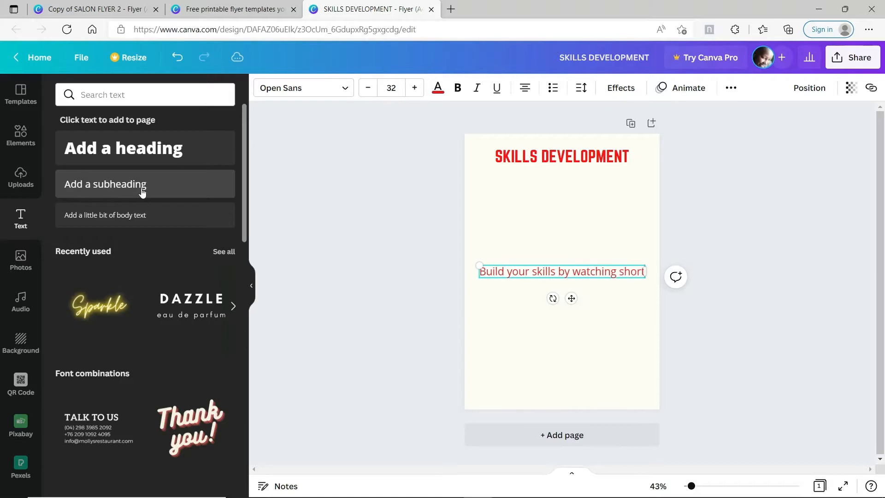
type(" HOW-T")
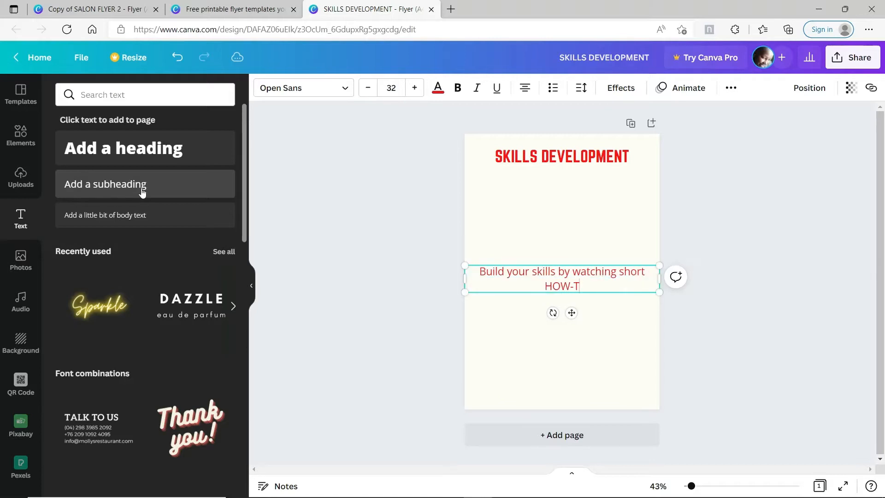
type("O vids")
key("BackSpace")
key("BackSpace")
key("BackSpace")
key("BackSpace")
key("BackSpace")
key("BackSpace")
key("BackSpace")
key("BackSpace")
key("BackSpace")
key("BackSpace")
key("BackSpace")
key("BackSpace")
key("BackSpace")
key("BackSpace")
key("BackSpace")
key("BackSpace")
key("BackSpace")
key("BackSpace")
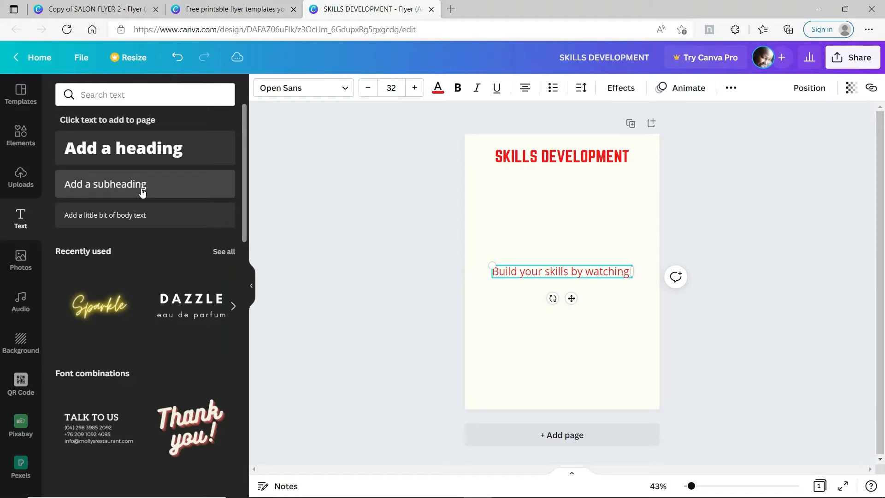
Complete the second subheading after "watching" with "short vids on HOW-TO and make your RESUME stand out"
type("sh")
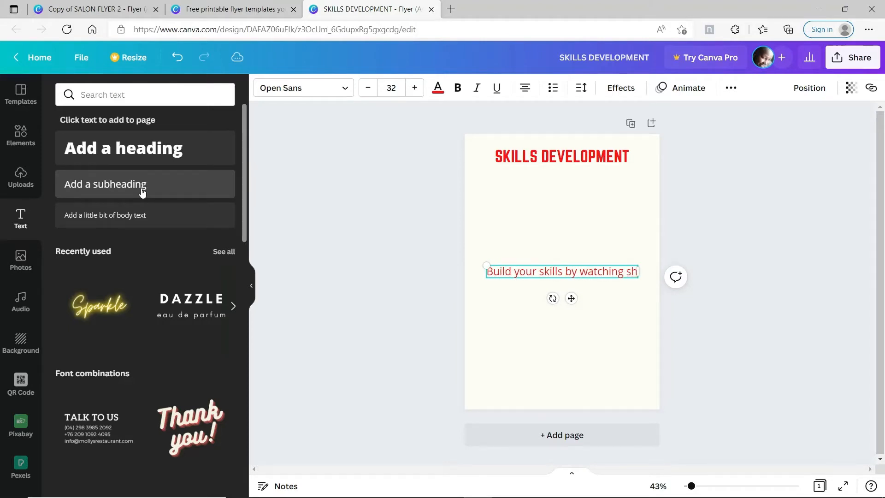
type("ort")
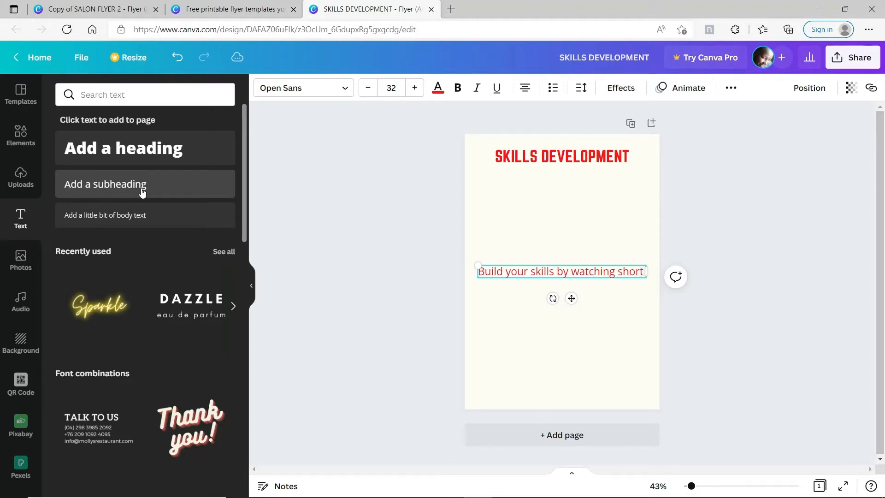
type(" vi")
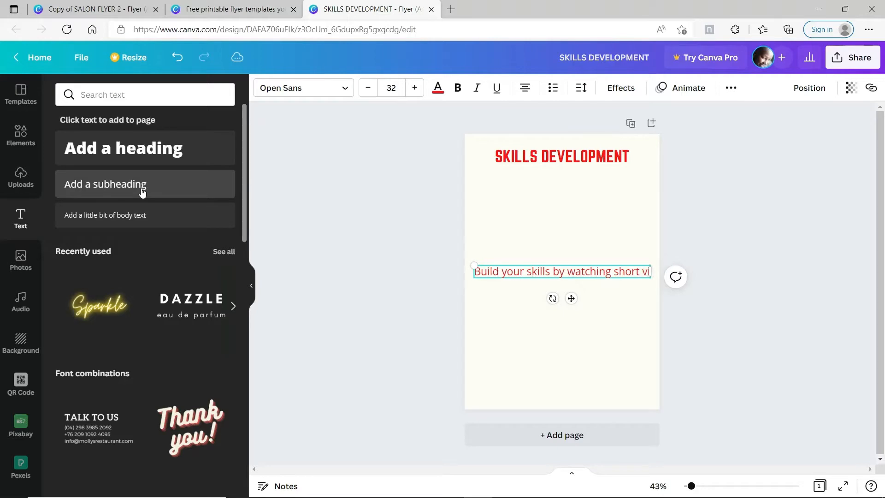
type("ds on HOW-")
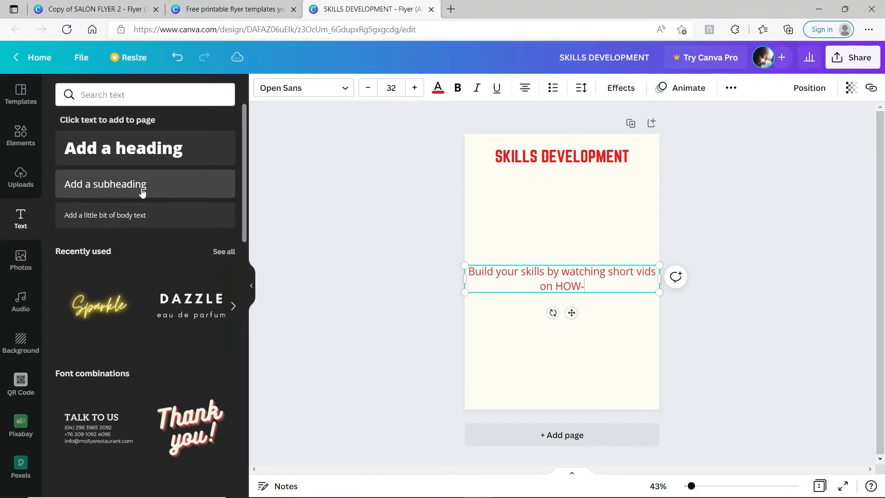
type("TO an")
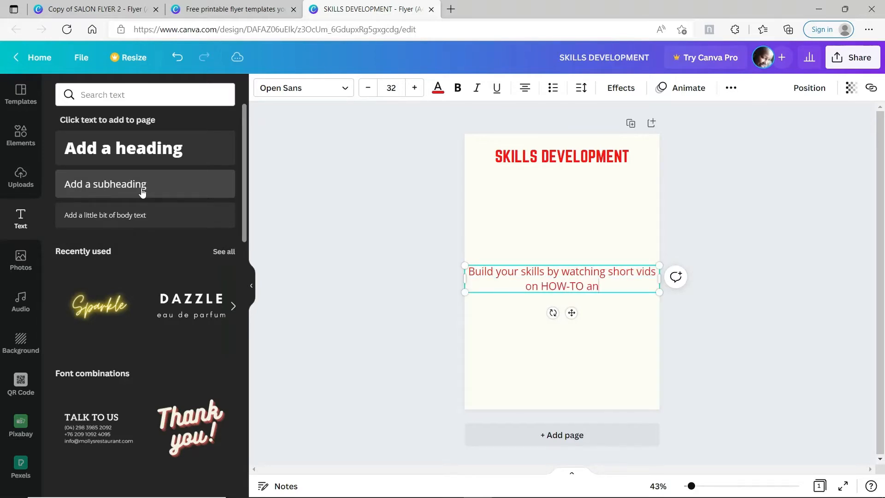
type("d makwe your RESUME stand out")
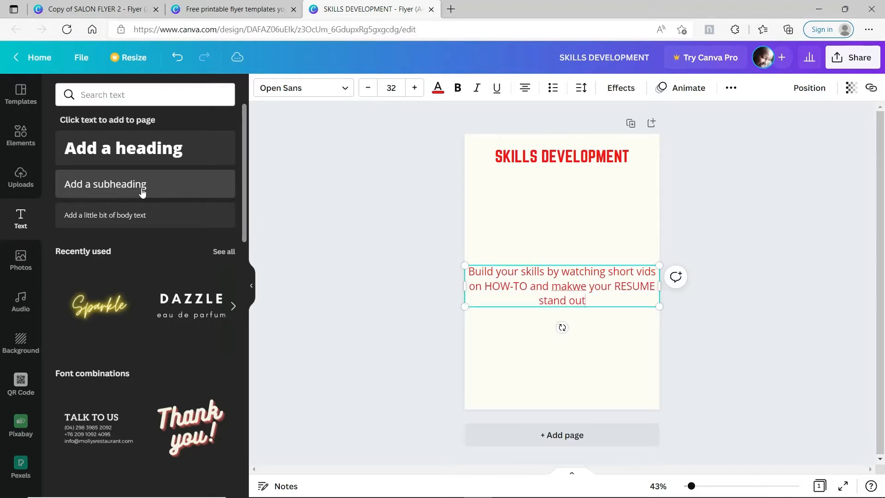
key("BackSpace")
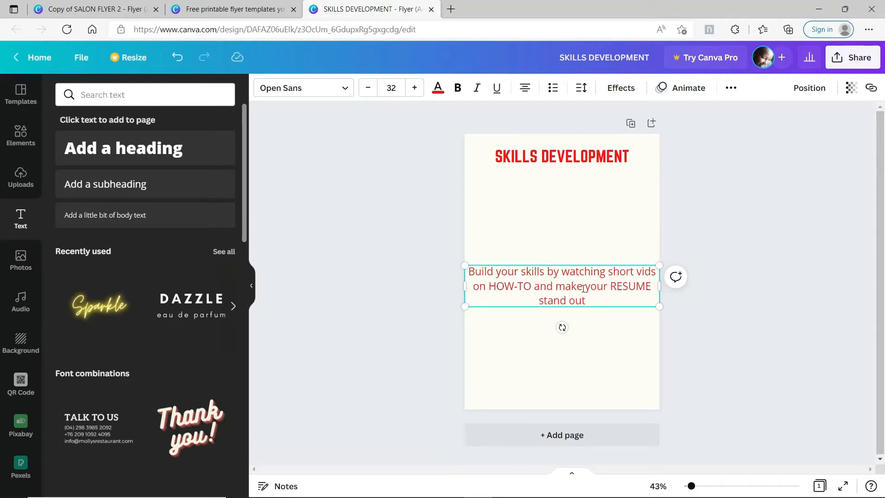
Set the second subheading about building skills to the Raleway font at size 17.5
left_click(347, 90)
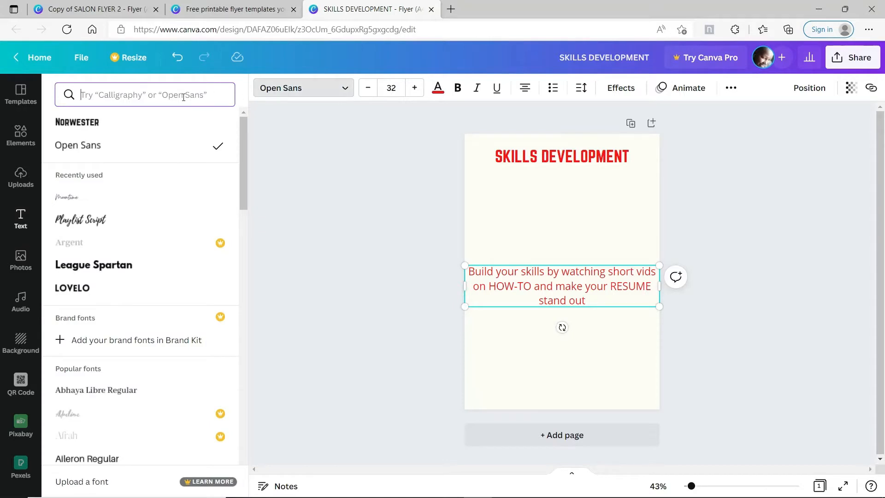
type("raleway")
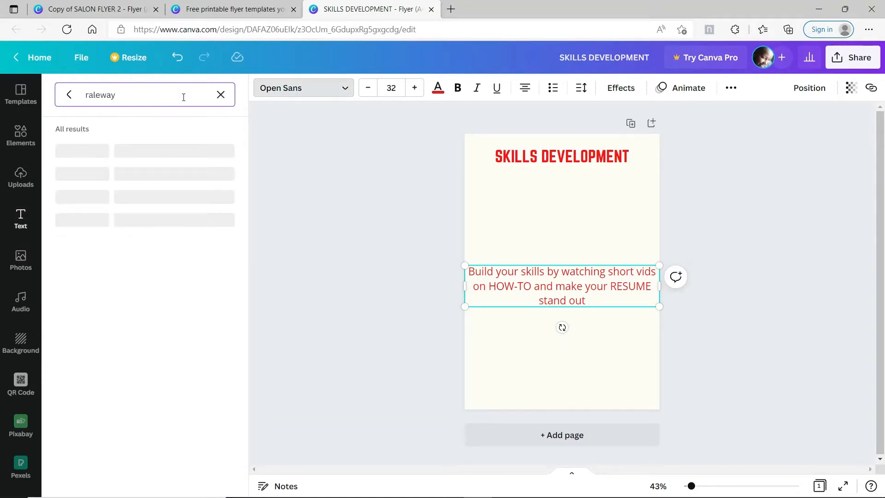
left_click(118, 156)
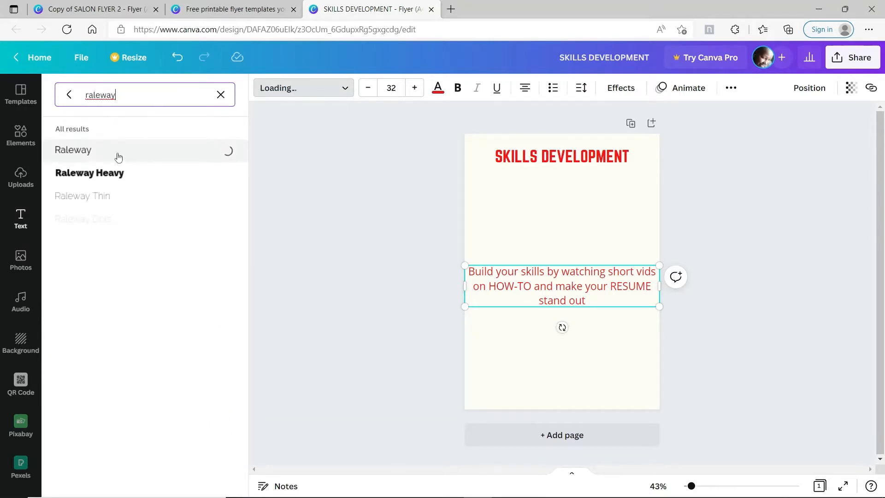
left_click(389, 88)
type("17.5")
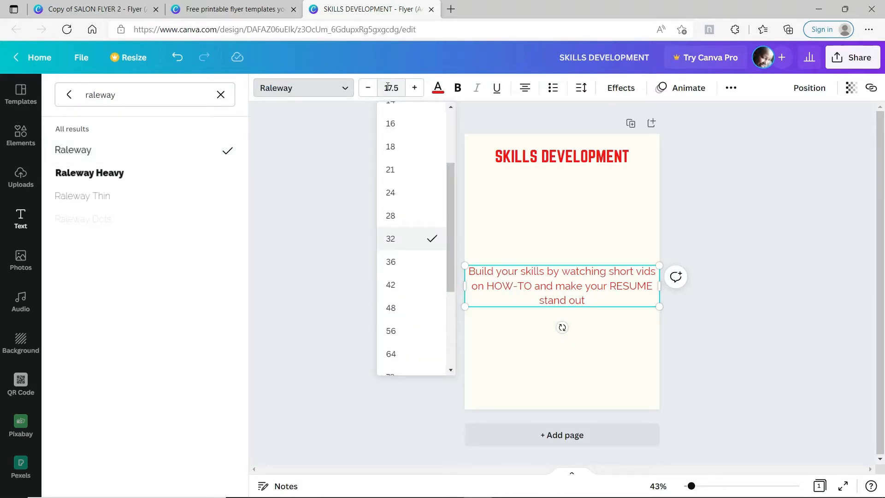
key("Return")
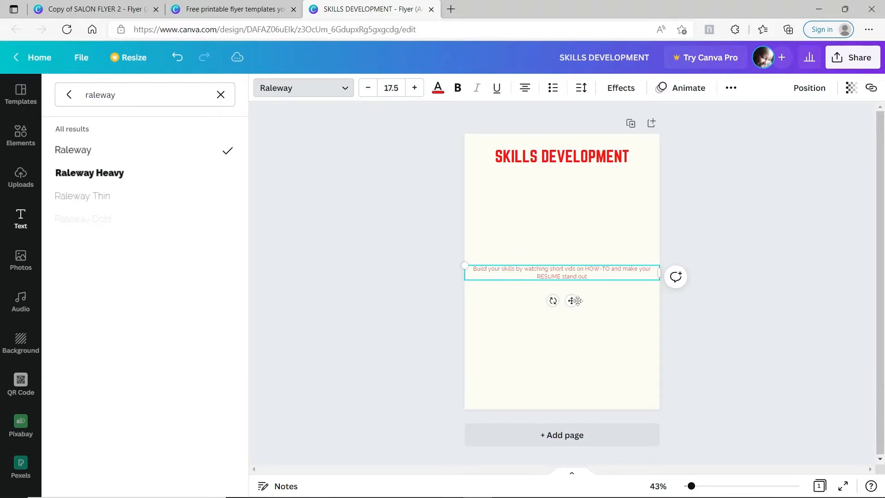
Fit the description text directly beneath the title at the title's width, and colour it black
left_click_drag(659, 272, 598, 272)
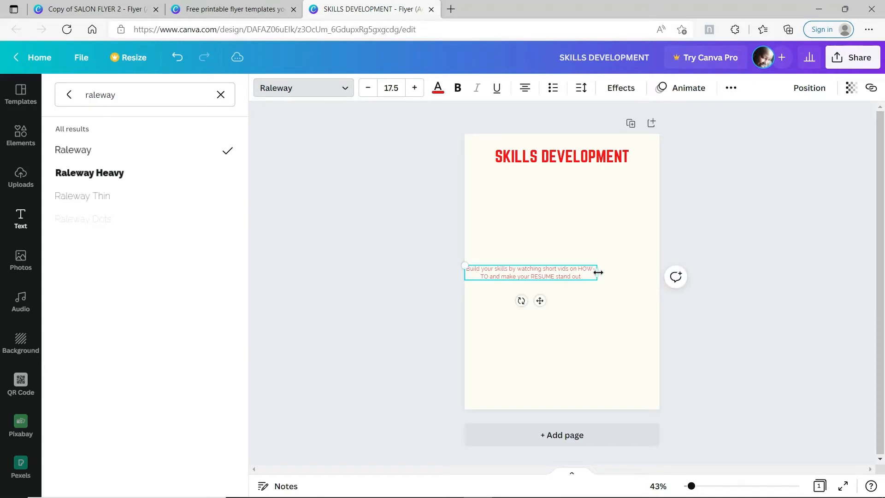
left_click_drag(540, 301, 571, 209)
left_click(441, 91)
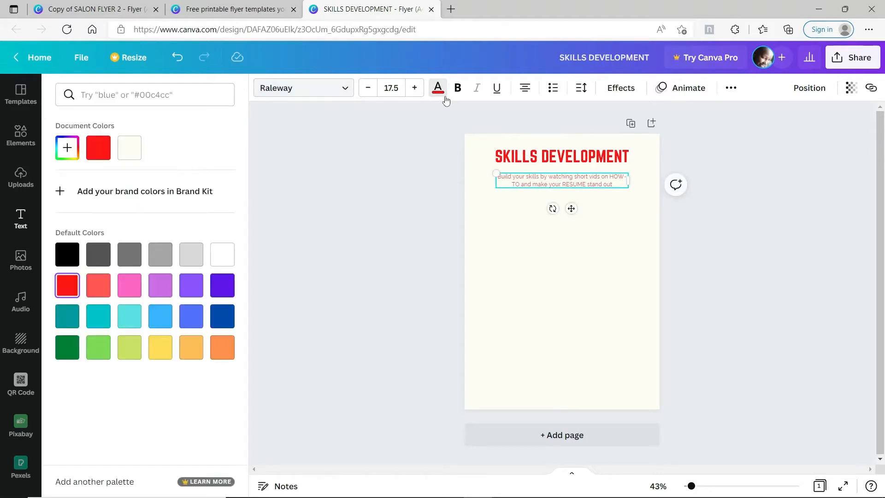
left_click(67, 255)
left_click(509, 246)
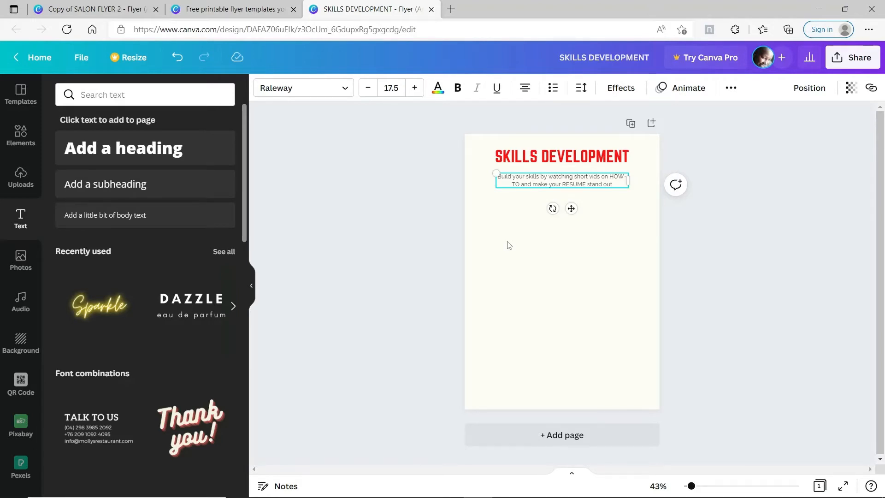
left_click(532, 267)
left_click(577, 191)
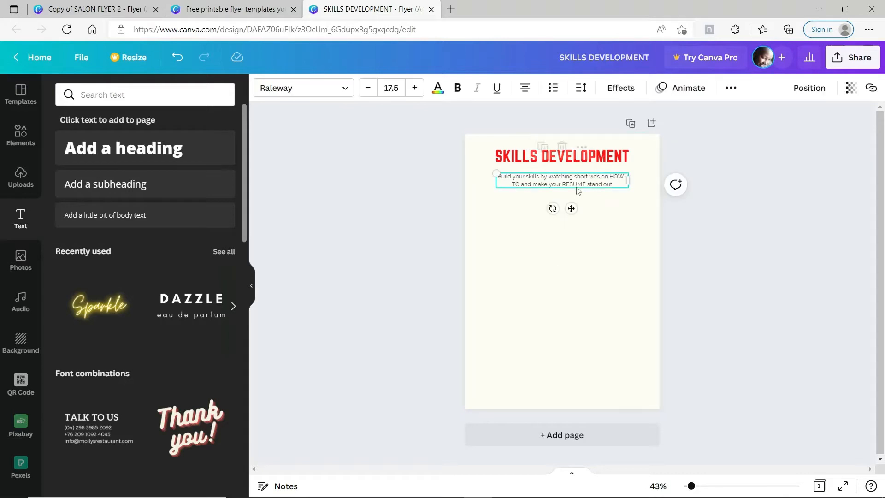
left_click(543, 255)
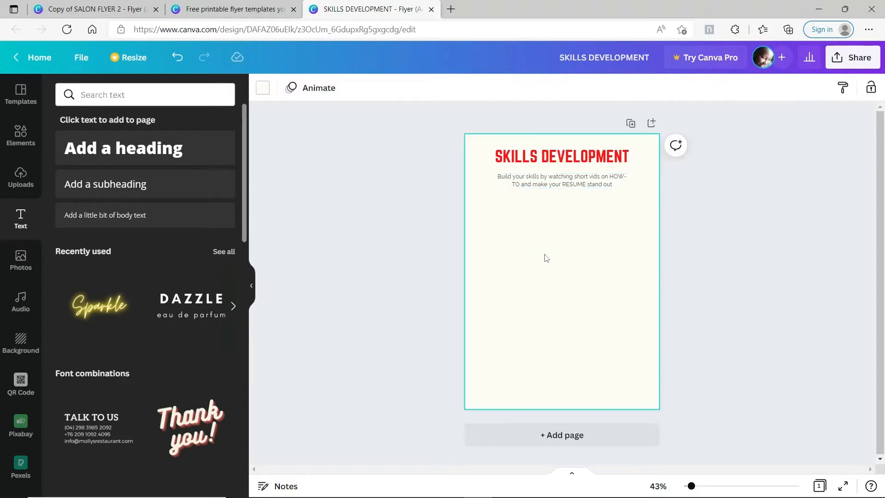
Add a recently used square shape to the flyer
left_click(21, 136)
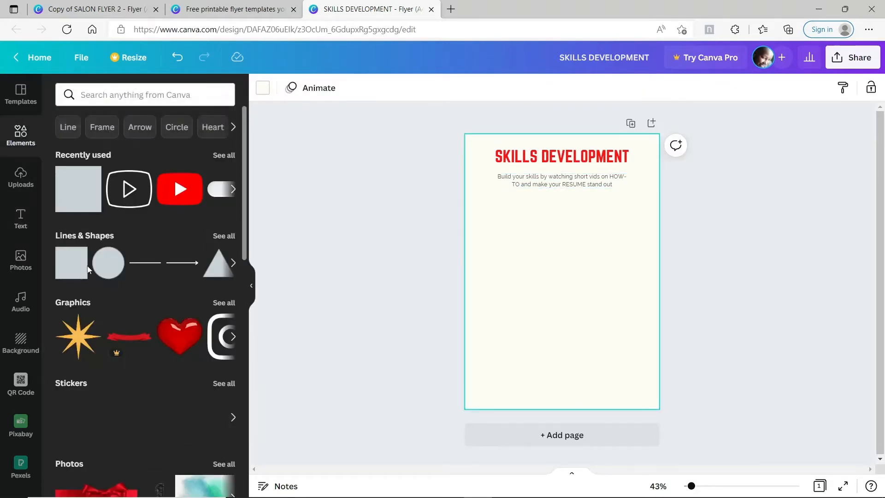
left_click(78, 189)
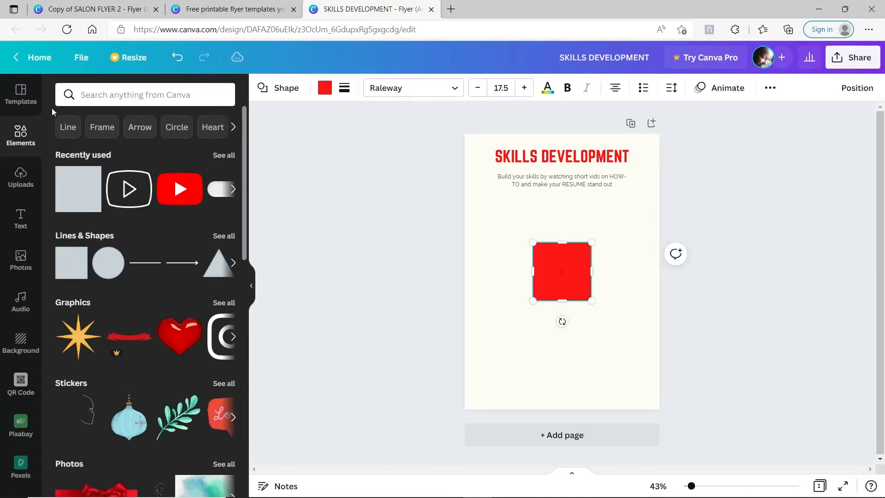
left_click(20, 219)
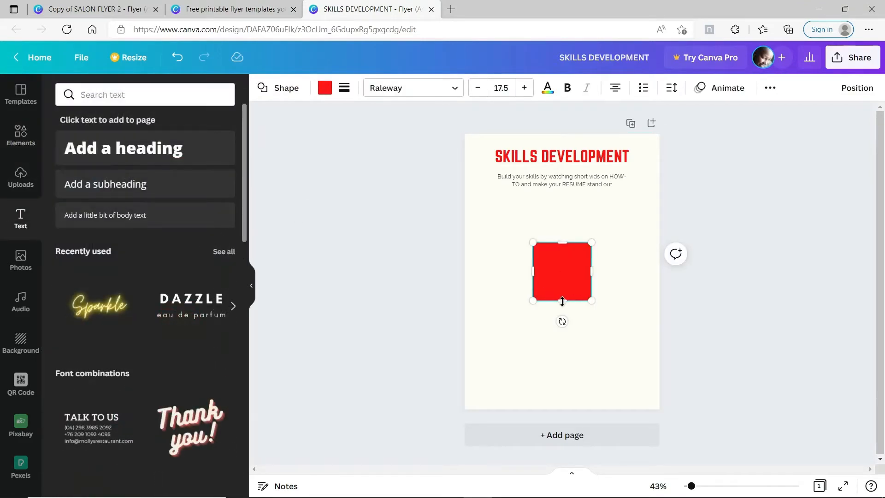
Stretch the red square into a horizontal banner about 169.9 wide and 31.5 high
left_click_drag(562, 301, 561, 272)
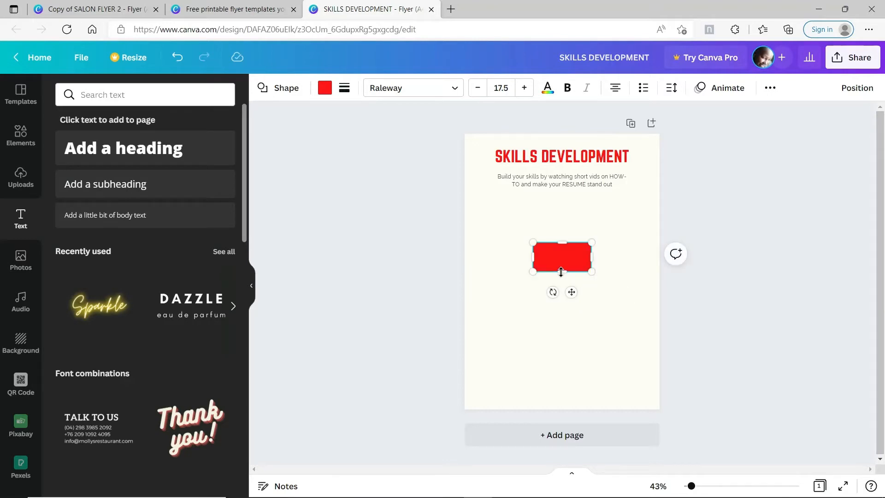
left_click_drag(591, 257, 619, 261)
left_click_drag(533, 256, 430, 258)
left_click_drag(529, 290, 573, 306)
left_click_drag(658, 271, 648, 271)
left_click_drag(468, 271, 491, 272)
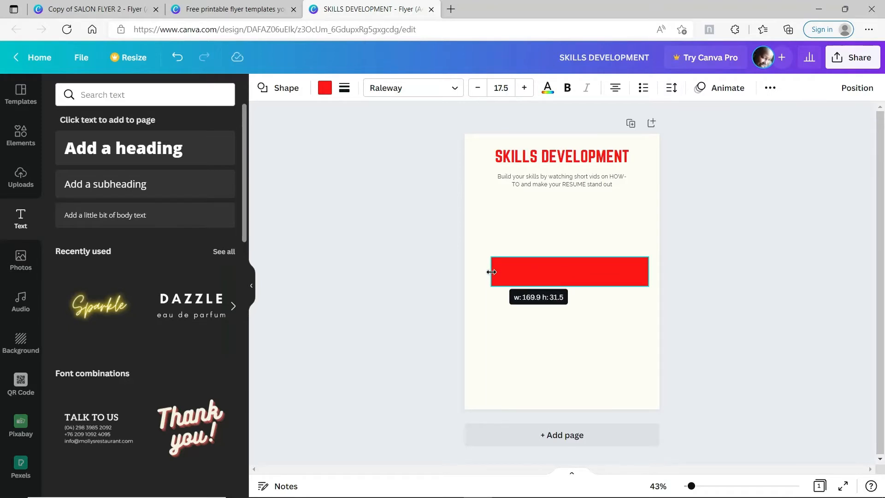
mouse_move(491, 272)
left_mouse_down()
mouse_move(499, 271)
mouse_move(489, 271)
left_mouse_up()
left_click_drag(492, 272, 491, 271)
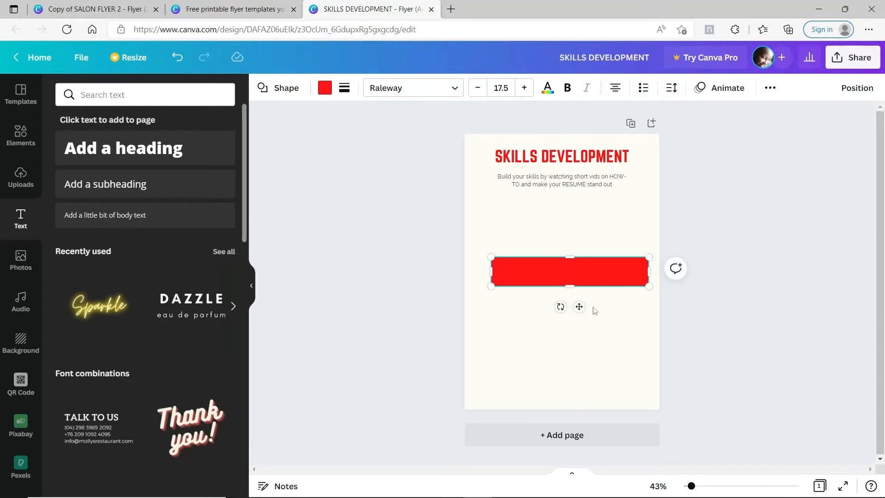
Slightly reduce the red banner's height and position it centred across the page, just below the middle
left_click_drag(578, 307, 571, 303)
mouse_move(565, 258)
left_mouse_down()
mouse_move(565, 272)
mouse_move(566, 254)
mouse_move(565, 262)
left_mouse_up()
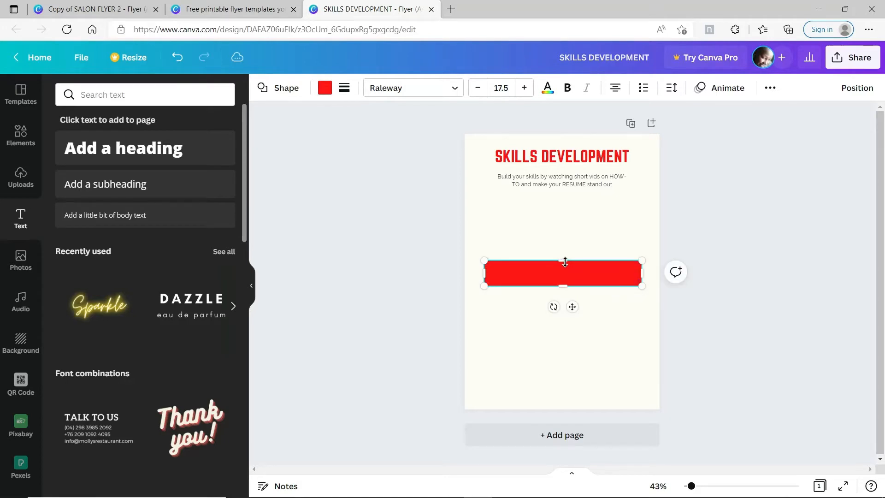
left_click(579, 229)
mouse_move(566, 272)
left_mouse_down()
mouse_move(577, 278)
mouse_move(565, 284)
mouse_move(566, 272)
mouse_move(566, 288)
left_mouse_up()
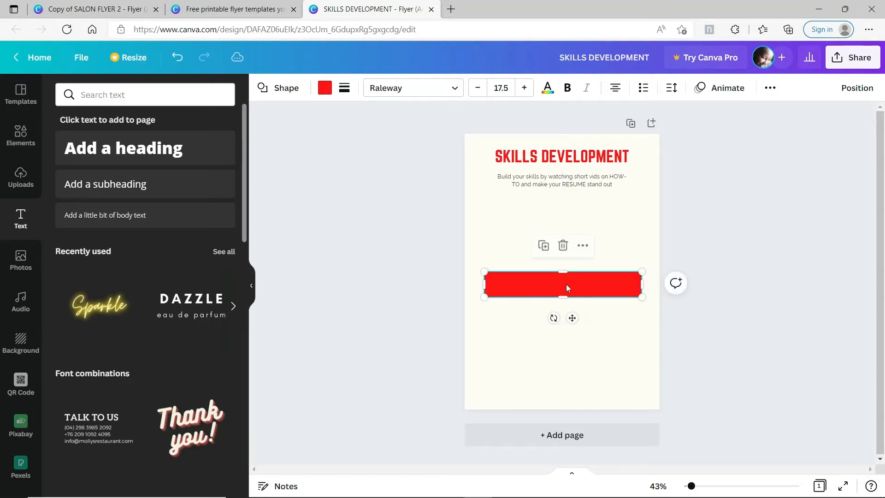
left_click(485, 240)
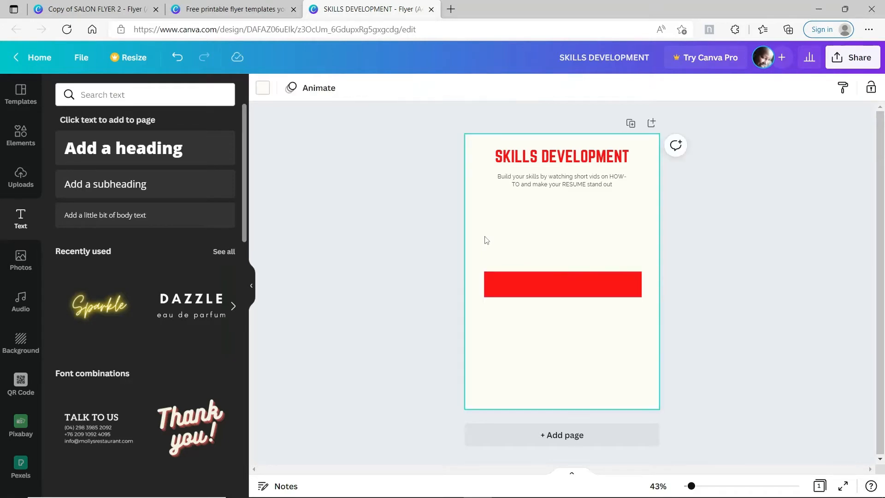
Duplicate the SKILLS DEVELOPMENT title and place the copy just above the red banner
left_click(569, 155)
key("ctrl+d")
left_click_drag(571, 158, 561, 245)
Replace the duplicated title's text with "WATCH FREE TUTORIALS NOW"
double_click(560, 244)
double_click(561, 244)
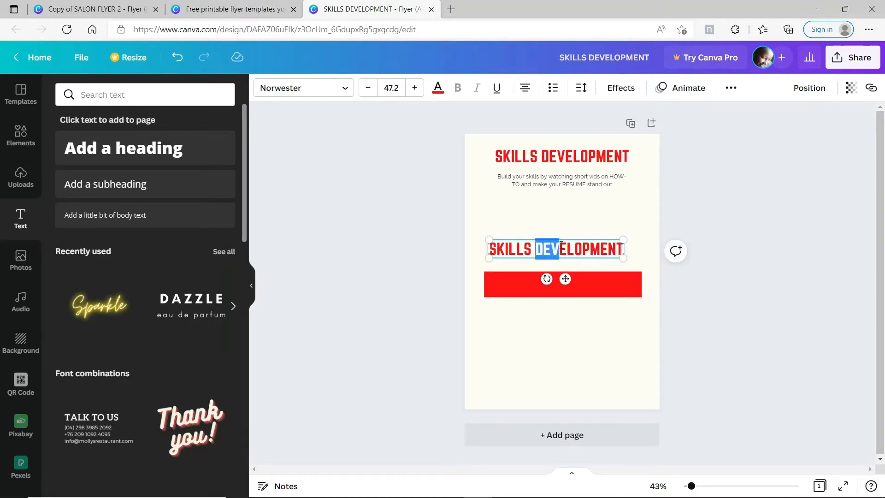
triple_click(561, 245)
type("WAT")
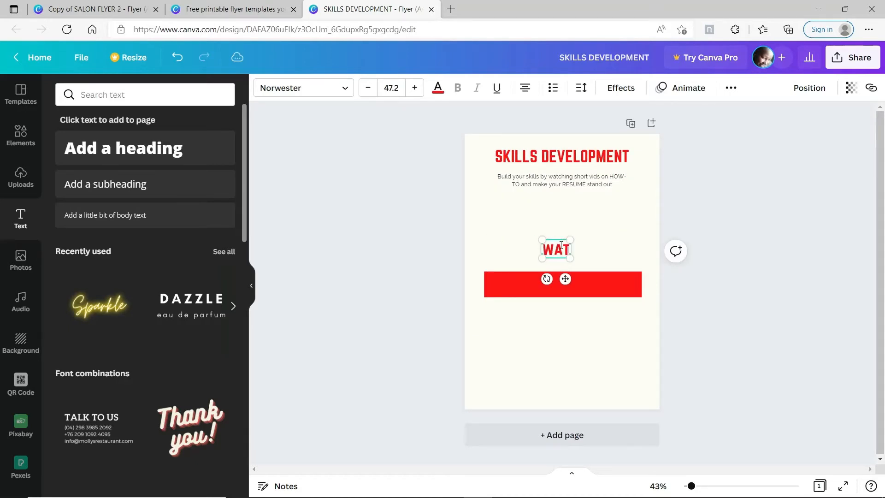
type("CH FREE")
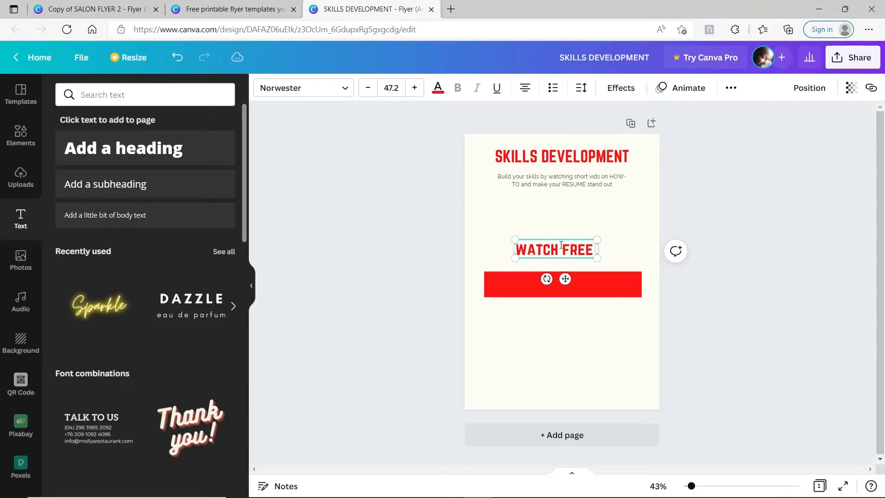
type(" TUTORIAL")
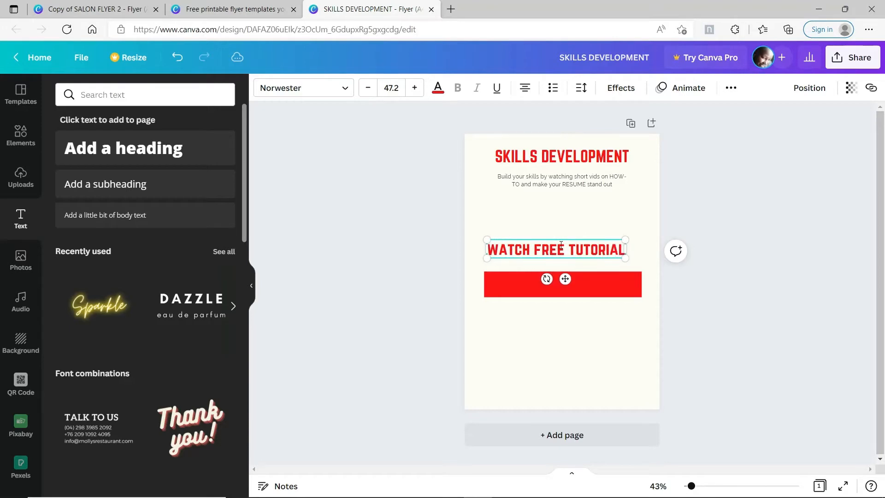
type("S NOW")
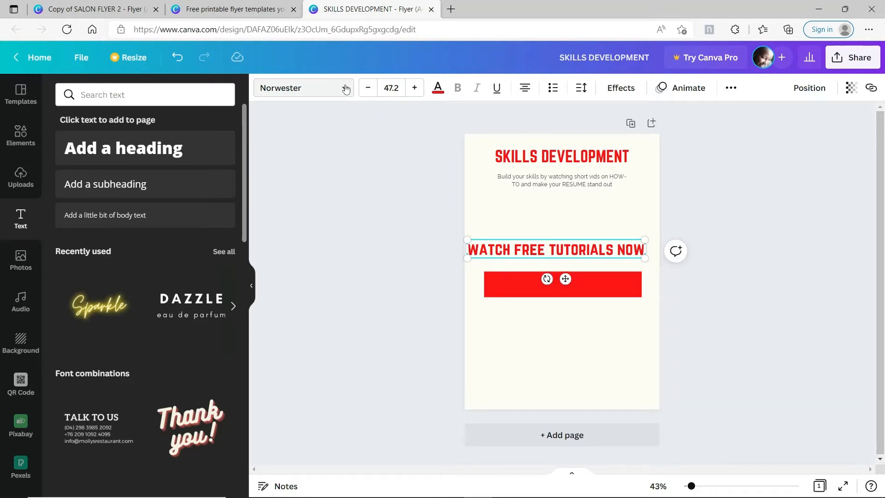
Change the WATCH FREE TUTORIALS NOW text to the Raleway font and set it in uppercase
left_click(346, 88)
type("raleway")
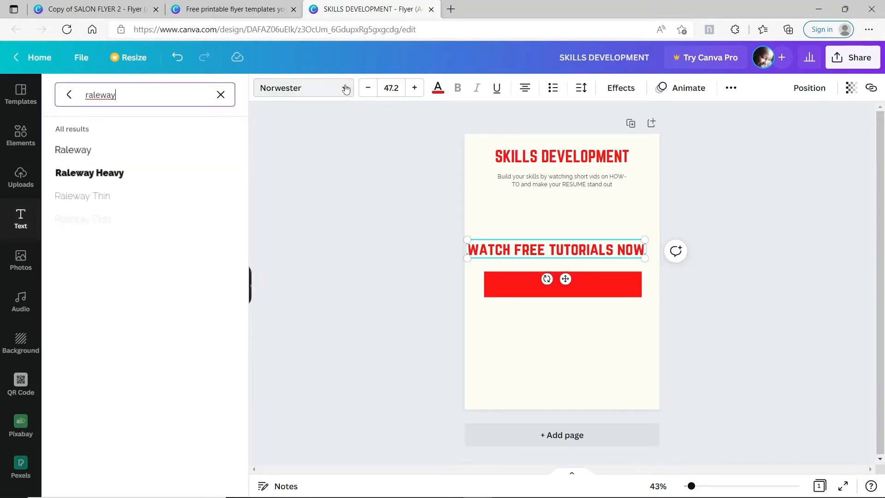
left_click(74, 150)
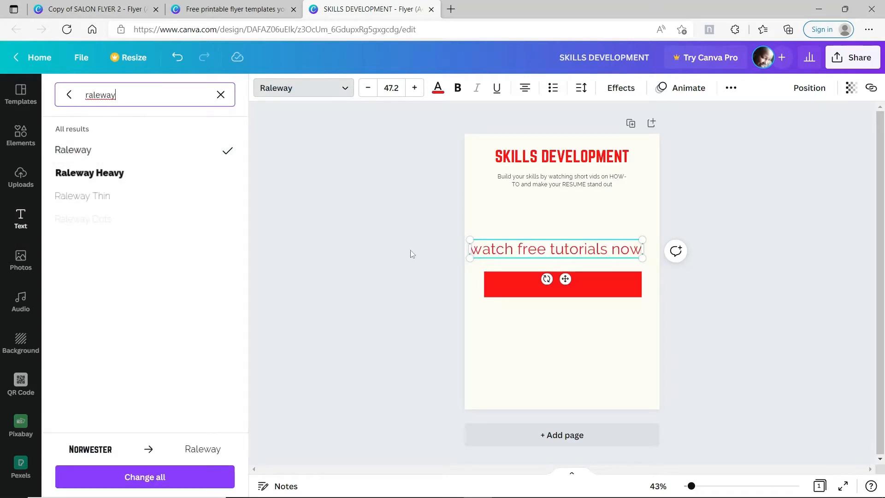
left_click_drag(550, 250, 583, 252)
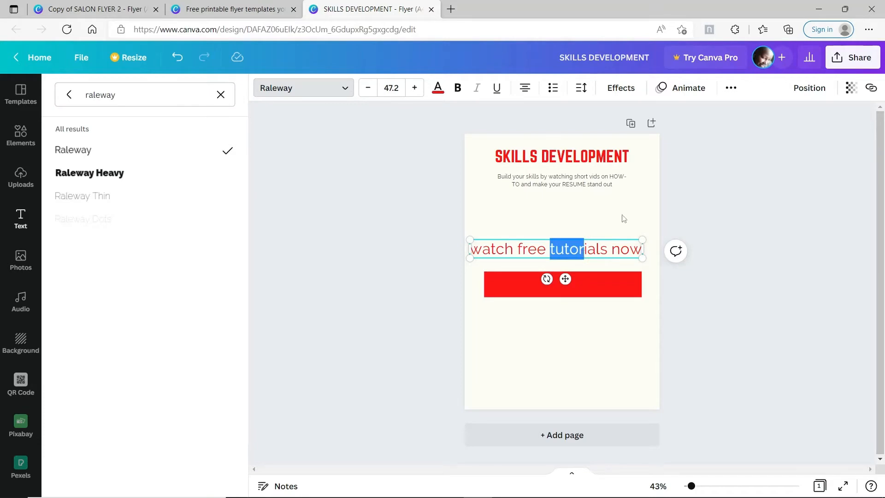
left_click(731, 88)
left_click(670, 117)
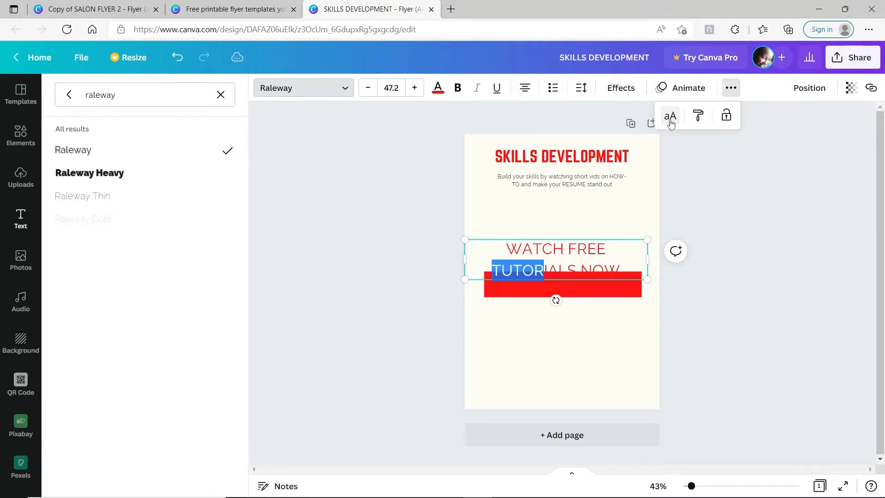
Shrink the WATCH FREE TUTORIALS NOW text to size 28.7 and place it on the red banner
left_click_drag(647, 279, 618, 249)
left_click_drag(549, 268, 573, 306)
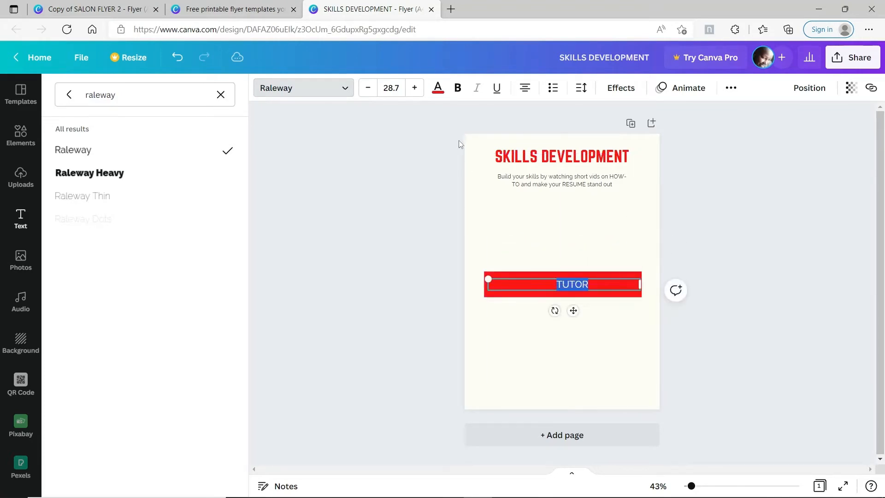
Colour the selected letters TUTOR in the banner text white and deselect the text
left_click(438, 89)
left_click(222, 254)
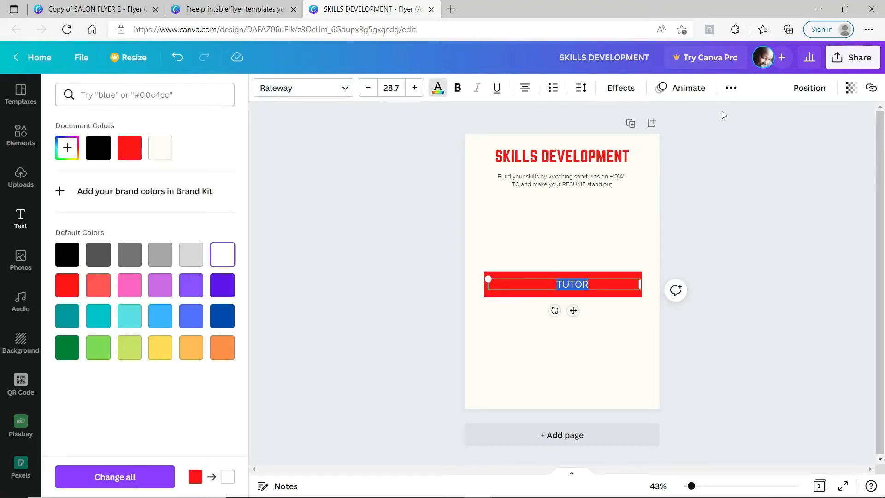
left_click(807, 88)
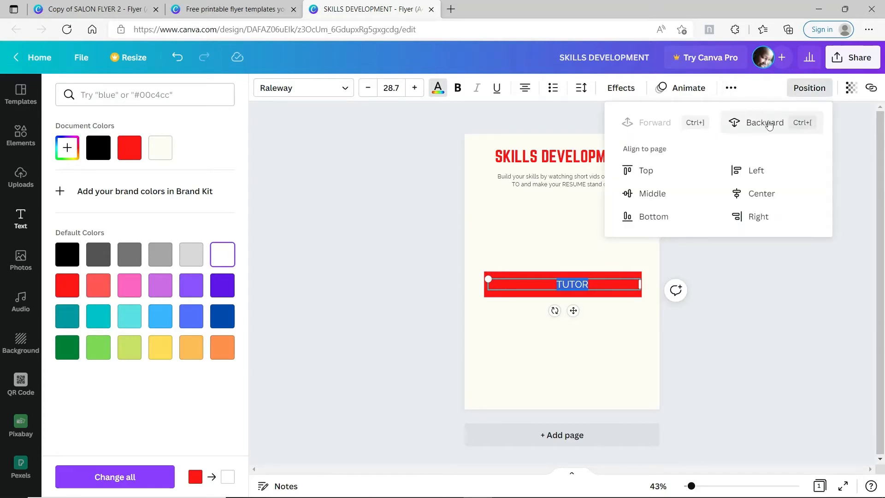
left_click(561, 237)
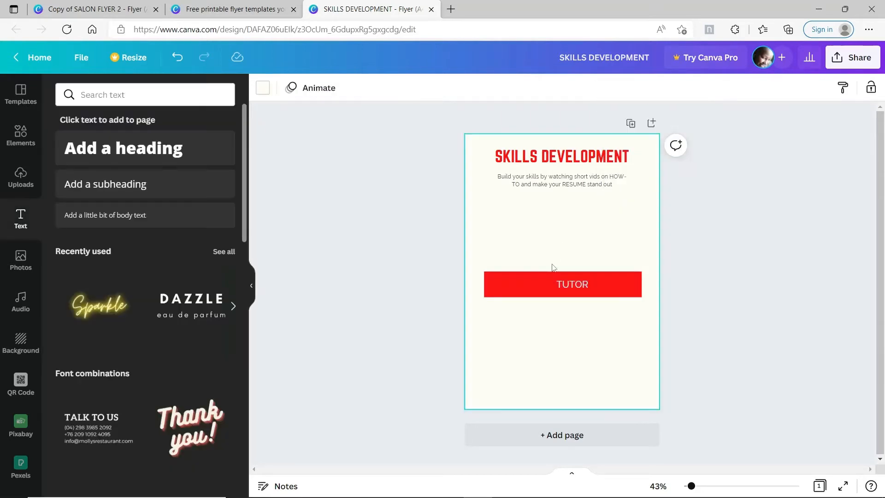
Colour the whole WATCH FREE TUTORIALS NOW text white and make it bold
double_click(548, 284)
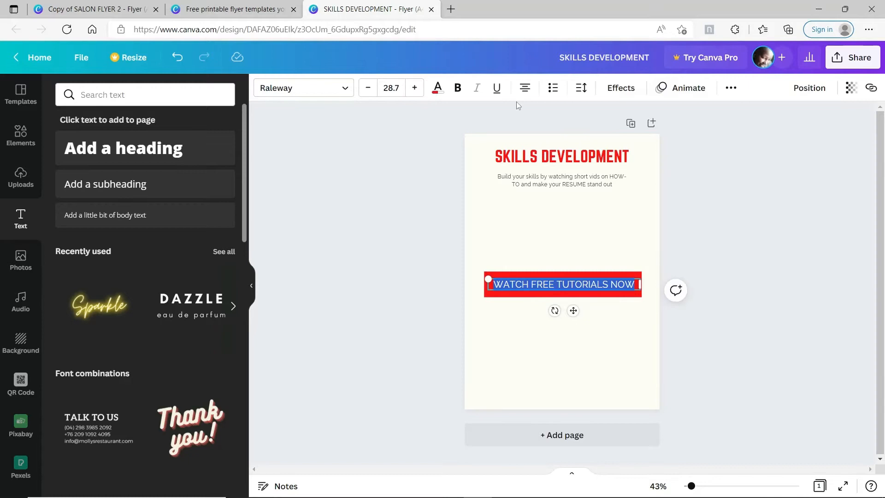
left_click(438, 87)
left_click(191, 147)
key("Escape")
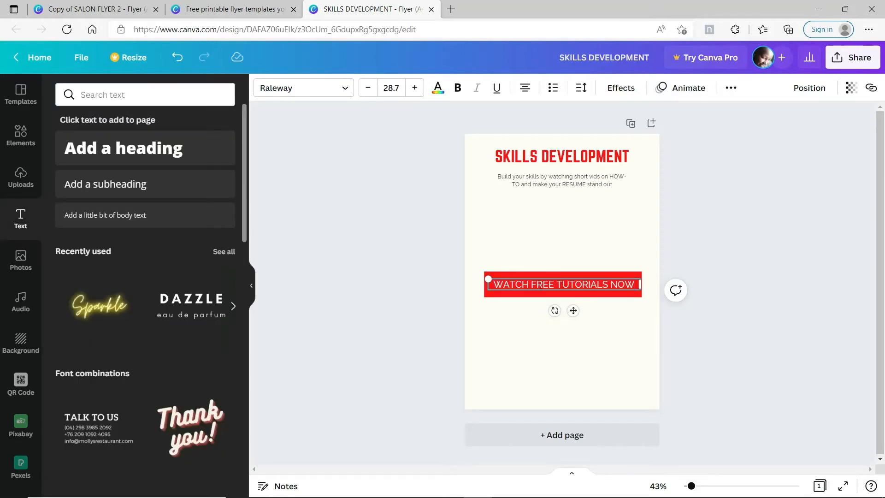
left_click(606, 322)
left_click(593, 284)
left_click(457, 88)
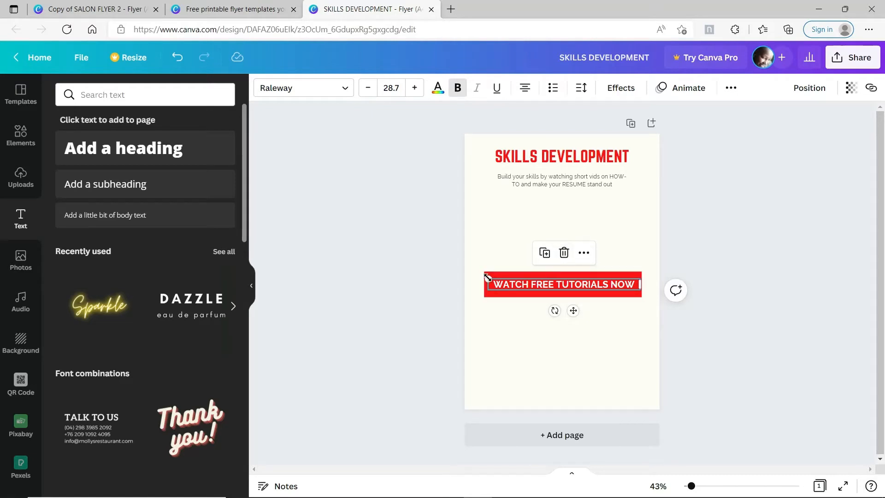
Shrink the WATCH FREE TUTORIALS NOW text to size 23.2 and centre it on the red banner
left_click_drag(488, 276, 518, 283)
left_click_drag(583, 310, 575, 309)
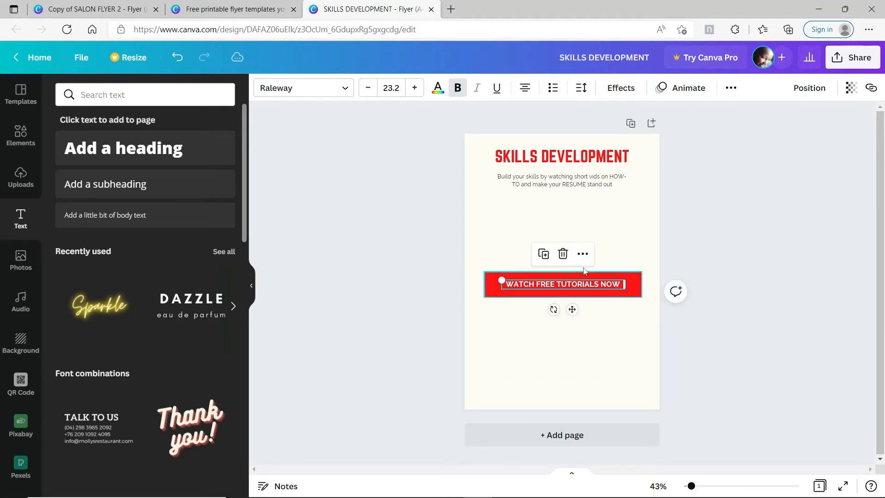
left_click(627, 246)
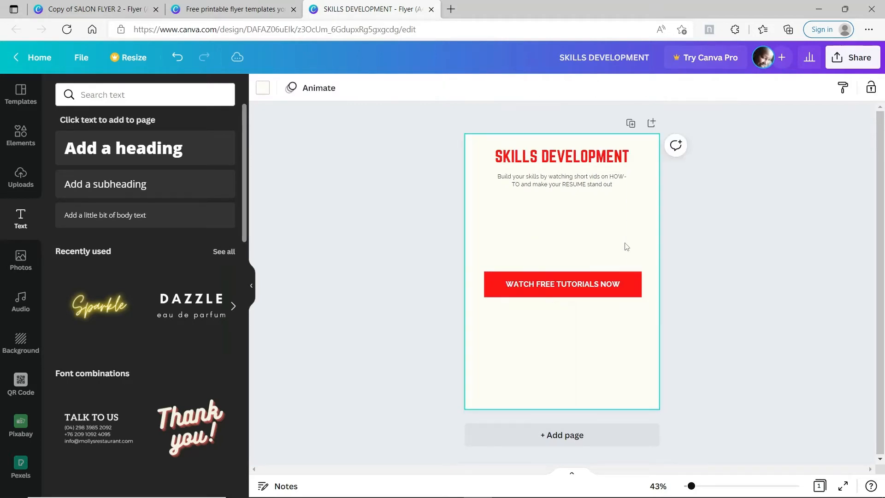
Nudge the SKILLS DEVELOPMENT title slightly down and to the left, keeping it above the descriptive text
left_click(595, 163)
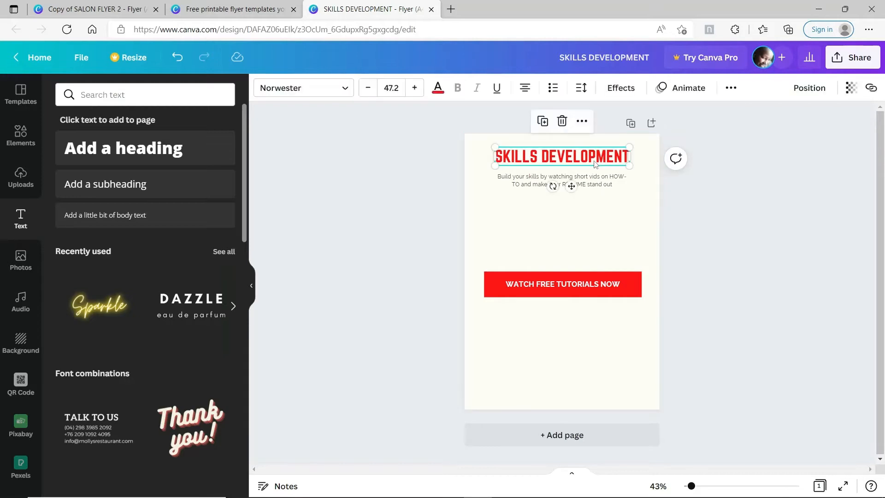
left_click_drag(593, 164, 594, 161)
left_click(614, 238)
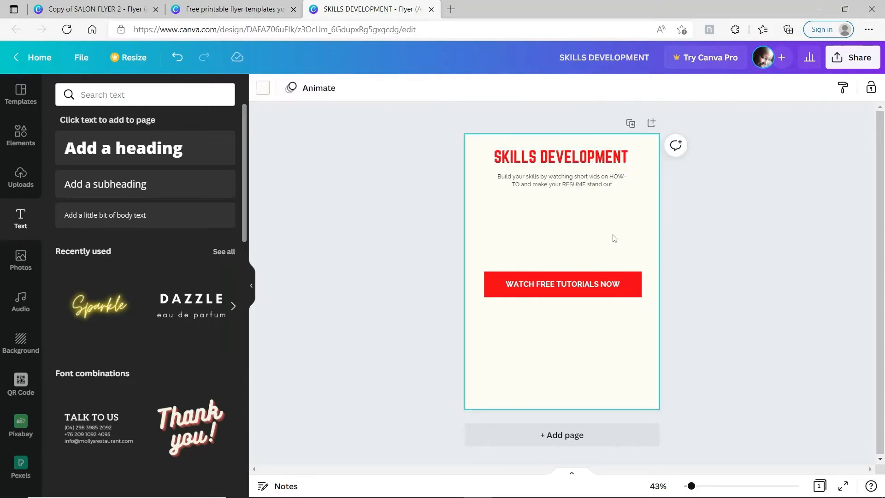
Group the WATCH FREE TUTORIALS NOW text with its red banner
left_click(606, 284)
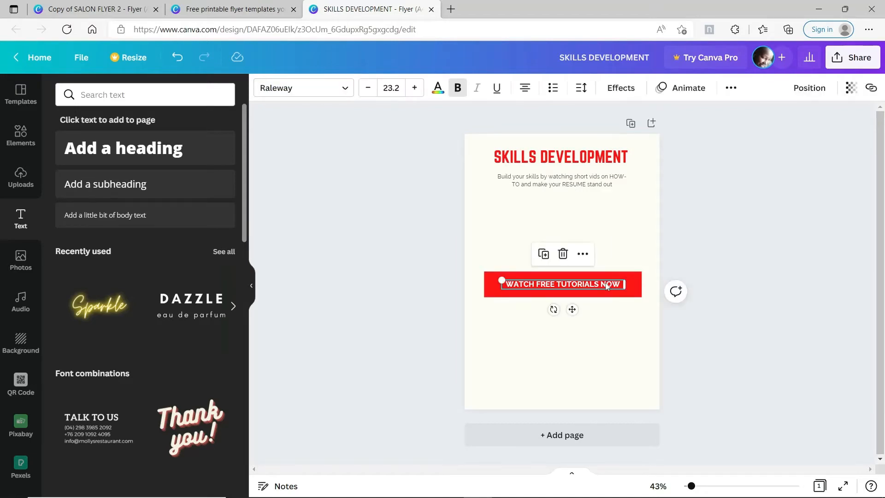
left_click(605, 281)
left_click(620, 321)
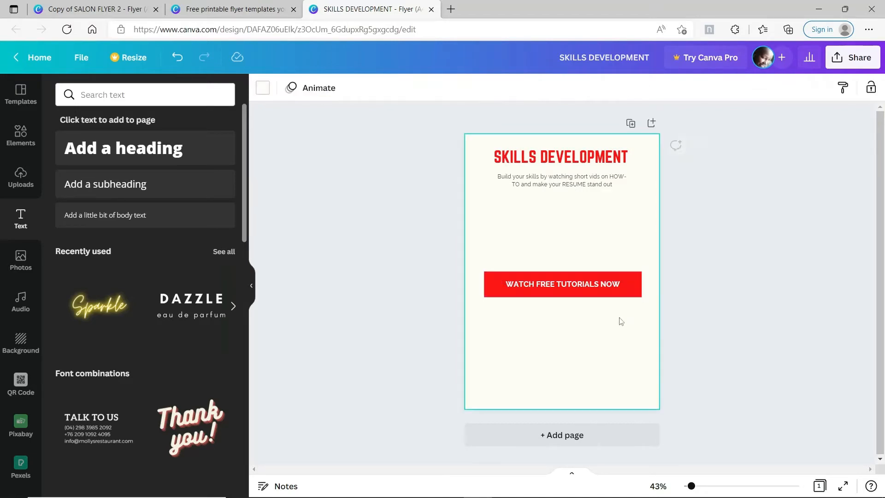
left_click(601, 279)
left_click(820, 88)
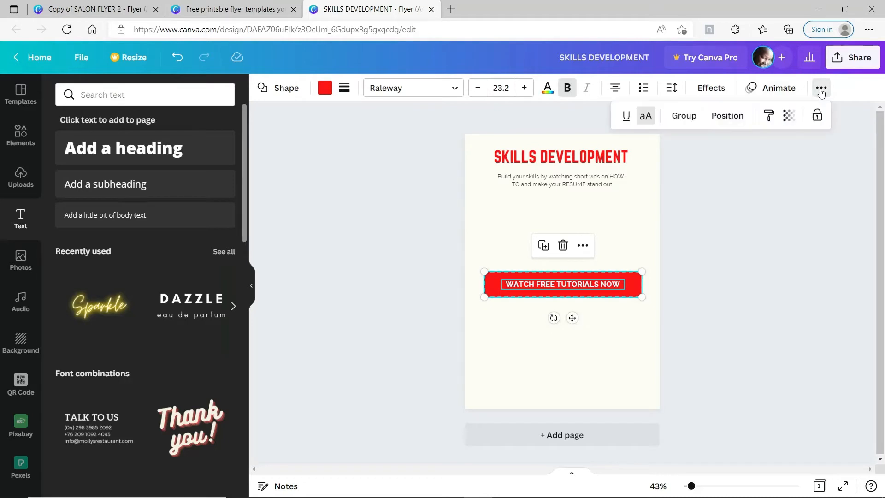
left_click(672, 118)
left_click(619, 226)
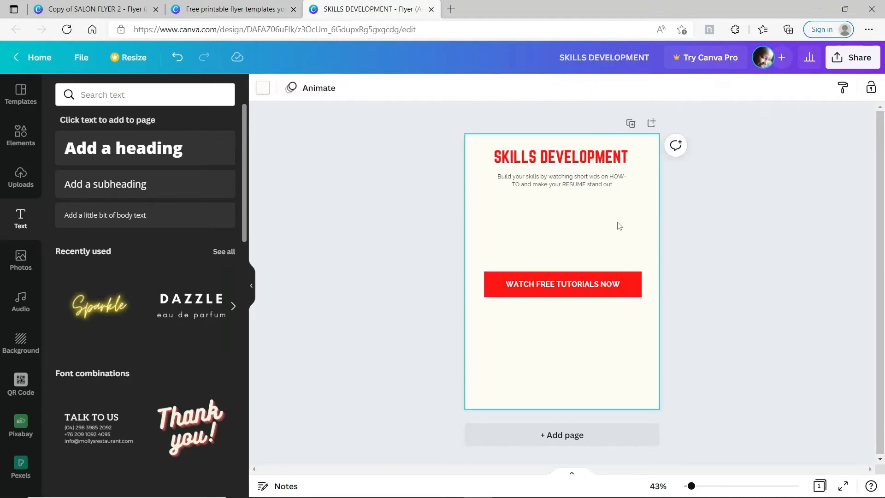
left_click(583, 275)
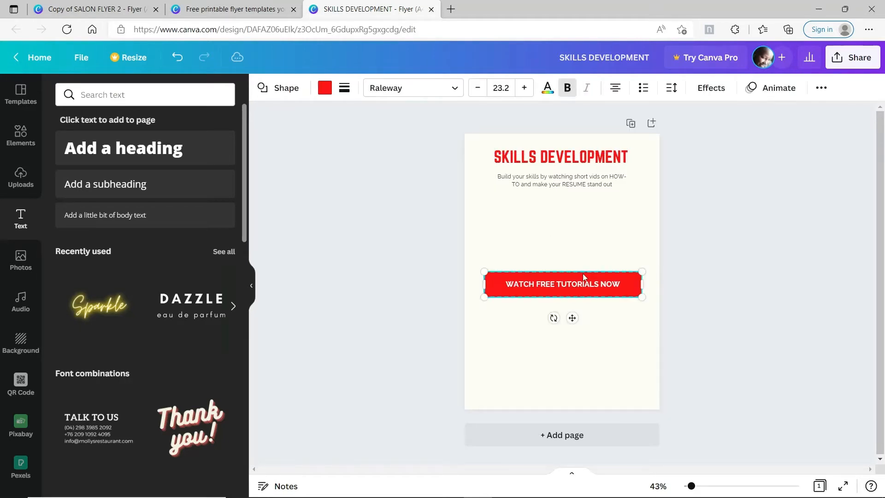
left_click(607, 236)
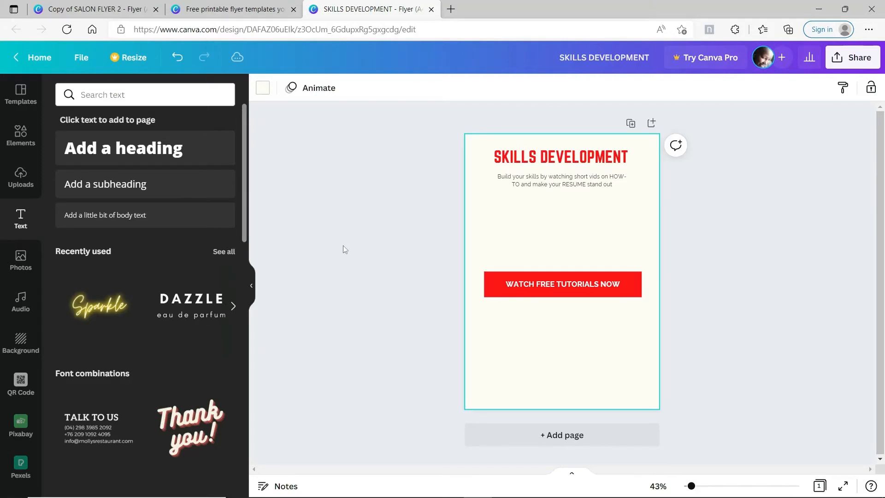
Insert the uploaded cut-out image of the cheering man in a red sweater onto the flyer
left_click(21, 259)
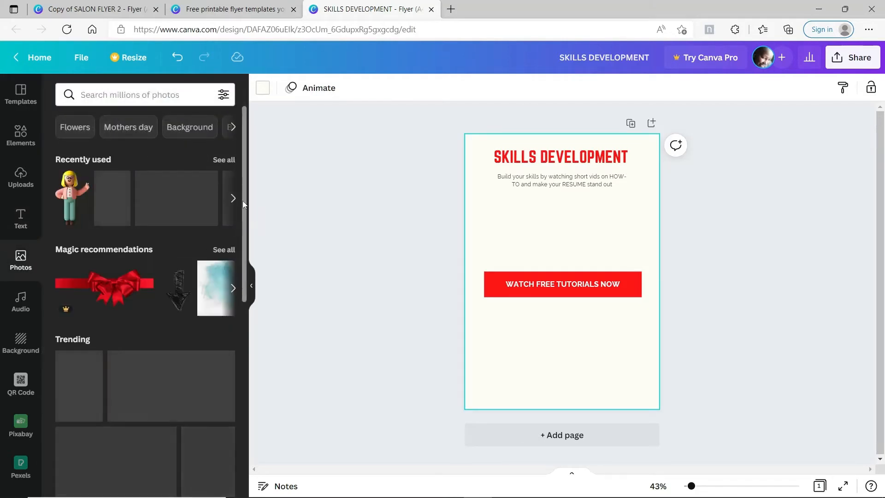
scroll(243, 200, "down", 1)
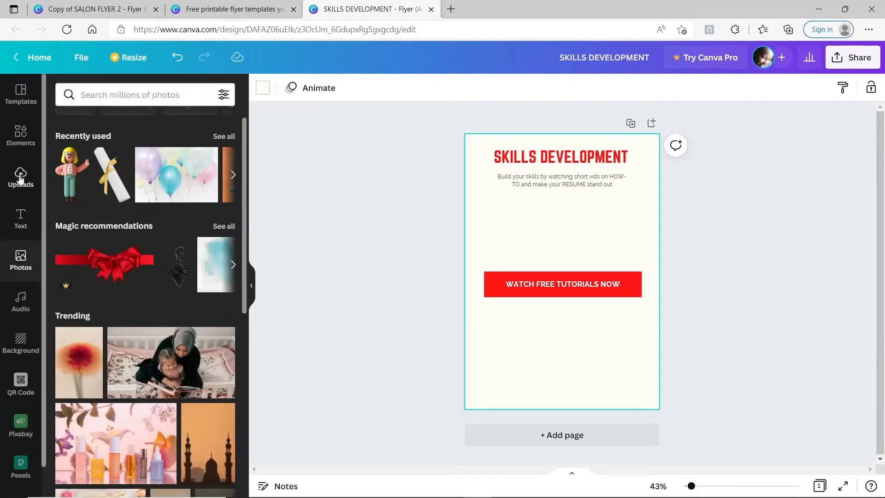
left_click(20, 179)
left_click_drag(243, 198, 241, 436)
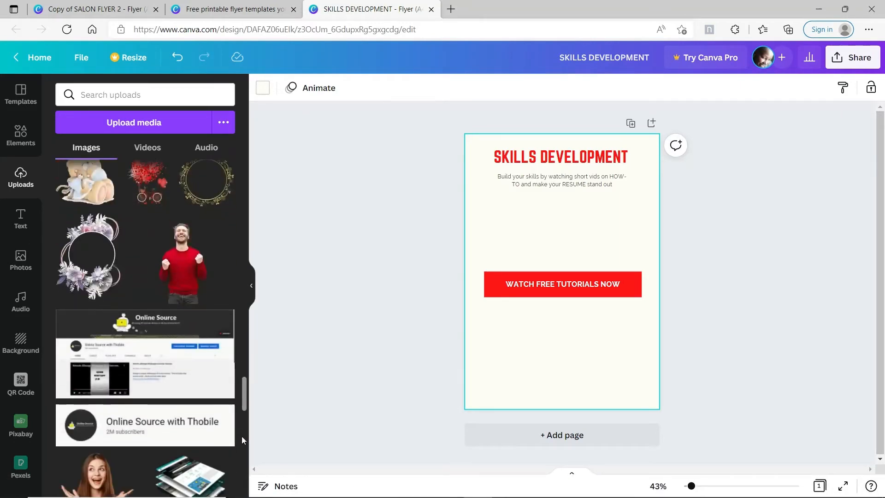
left_click(194, 304)
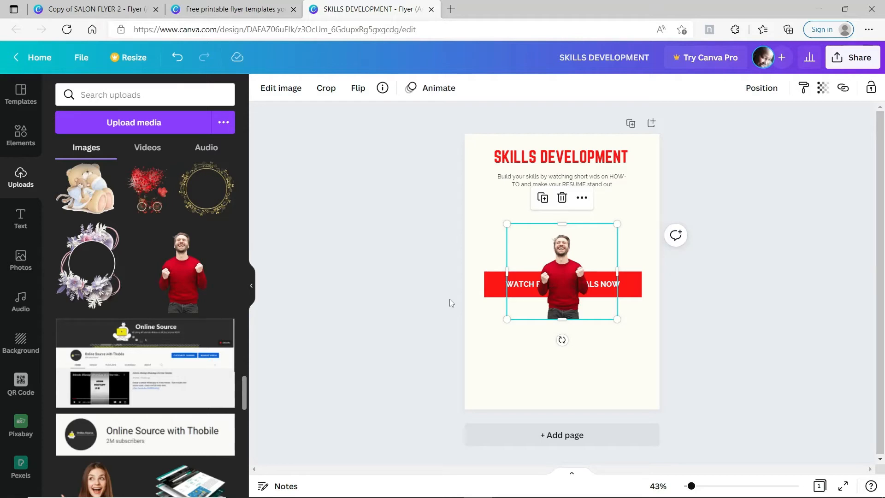
Enlarge the man's image and place it in the middle of the page beneath the descriptive text
left_click_drag(617, 224, 705, 157)
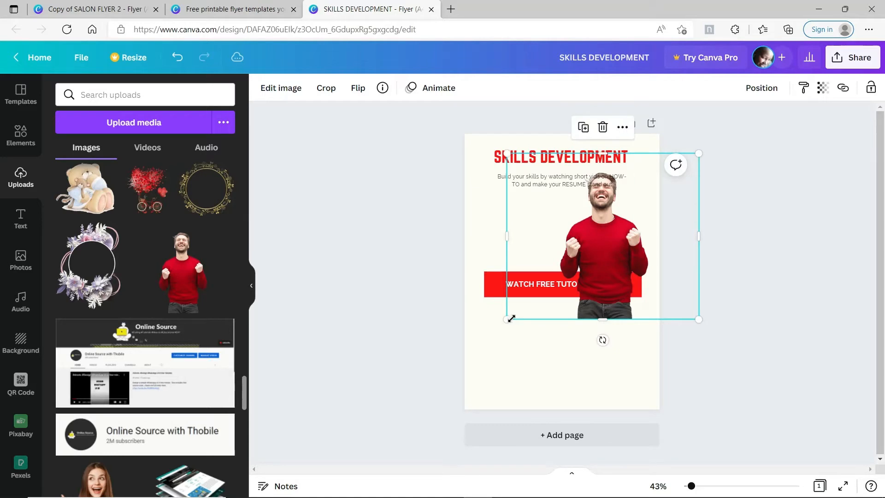
left_click_drag(509, 318, 510, 321)
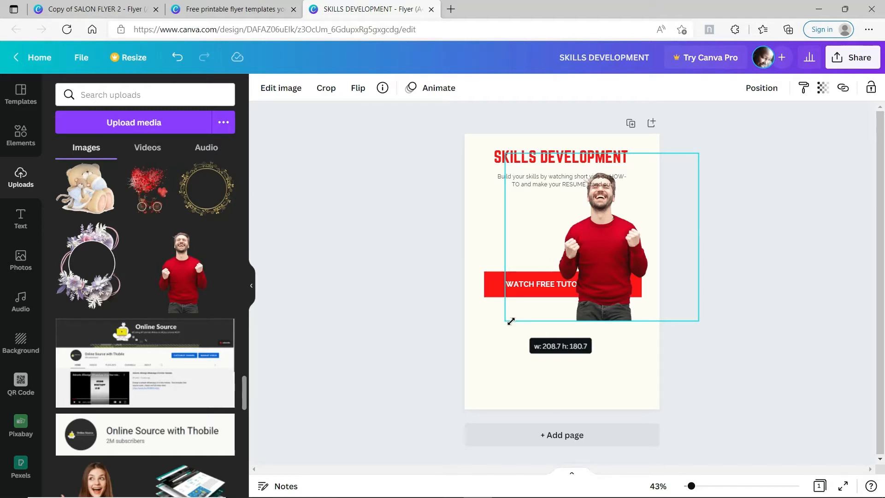
left_click_drag(511, 321, 510, 321)
mouse_move(701, 241)
left_mouse_down()
mouse_move(691, 240)
mouse_move(700, 241)
left_mouse_up()
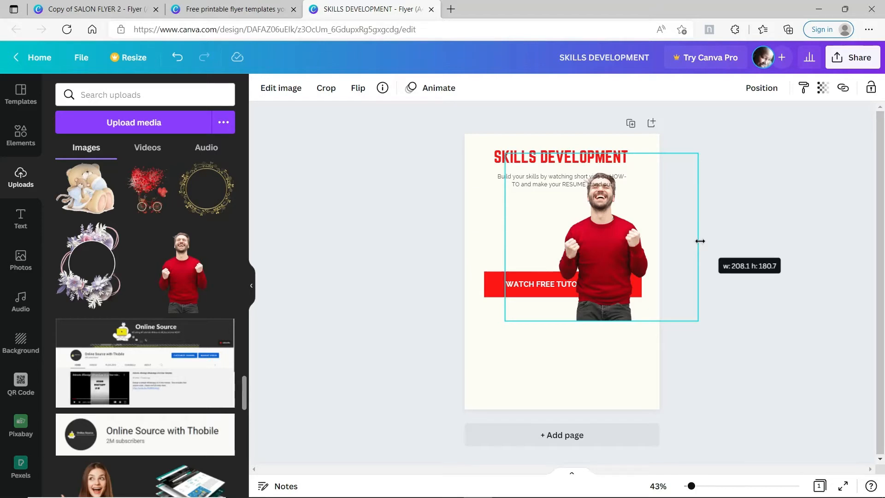
left_click_drag(699, 241, 699, 241)
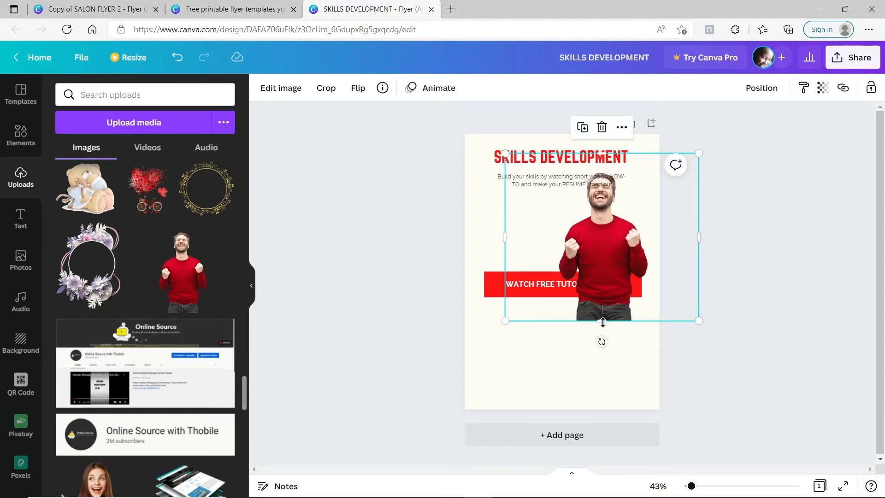
mouse_move(603, 322)
left_mouse_down()
mouse_move(603, 312)
mouse_move(606, 325)
left_mouse_up()
left_click_drag(695, 320, 662, 311)
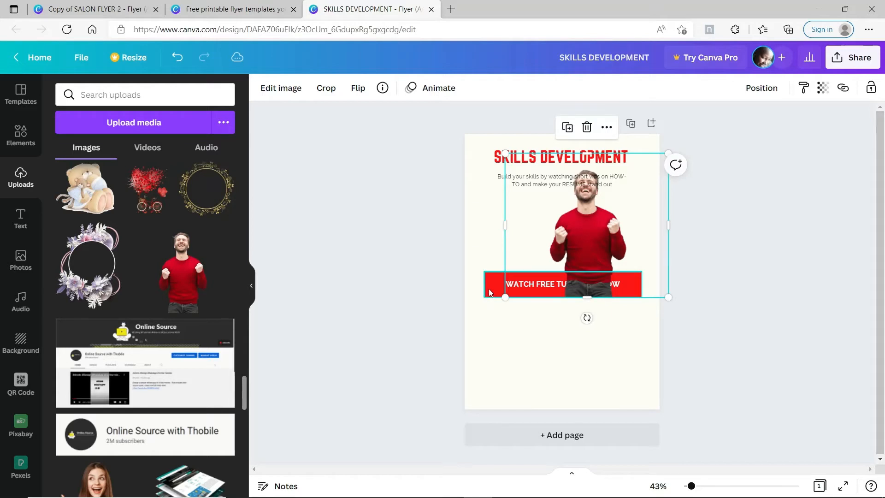
left_click_drag(599, 236, 569, 261)
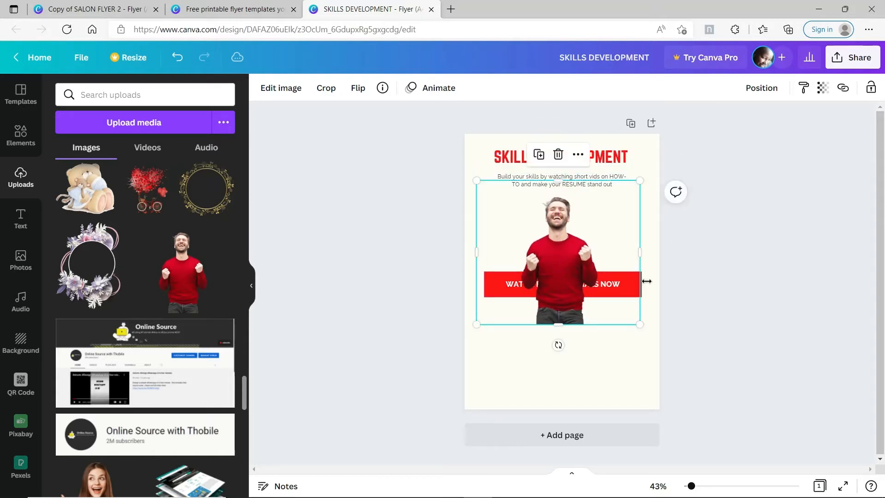
left_click(648, 299)
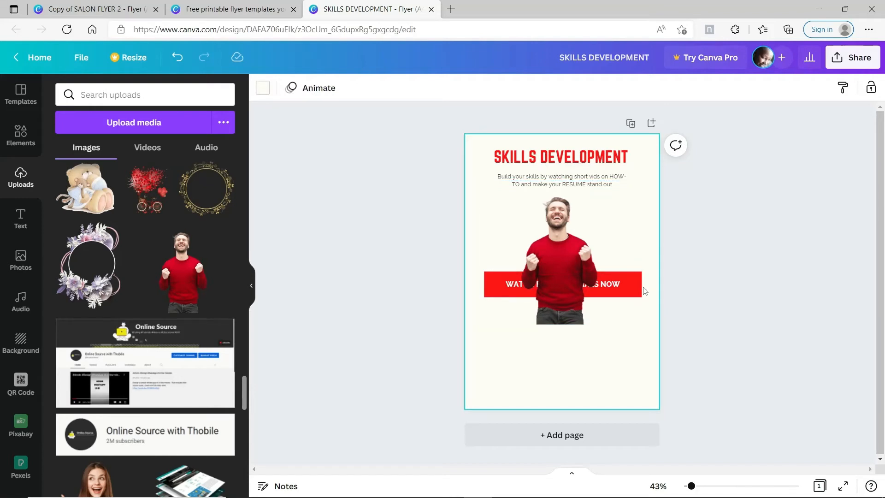
Move the grouped red banner down to below the man's image
left_click(636, 286)
left_click(623, 287)
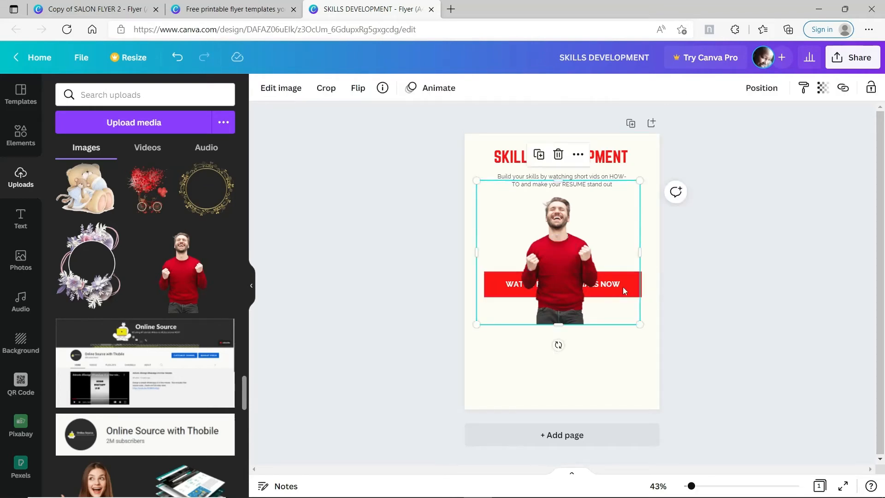
left_click_drag(623, 287, 627, 367)
Enlarge the man's image further and centre it between the descriptive text and the red banner
left_click(550, 269)
left_click_drag(551, 269, 554, 279)
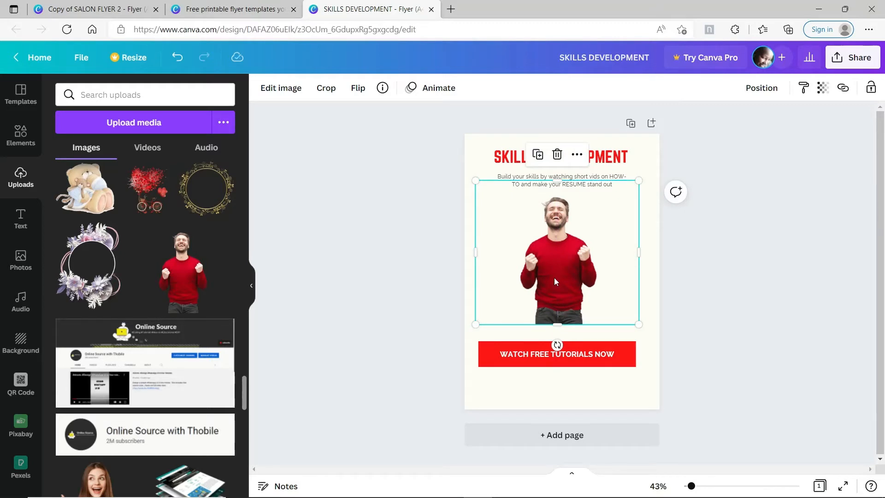
mouse_move(557, 325)
left_mouse_down()
mouse_move(566, 294)
mouse_move(566, 316)
left_mouse_up()
left_click_drag(639, 316, 671, 339)
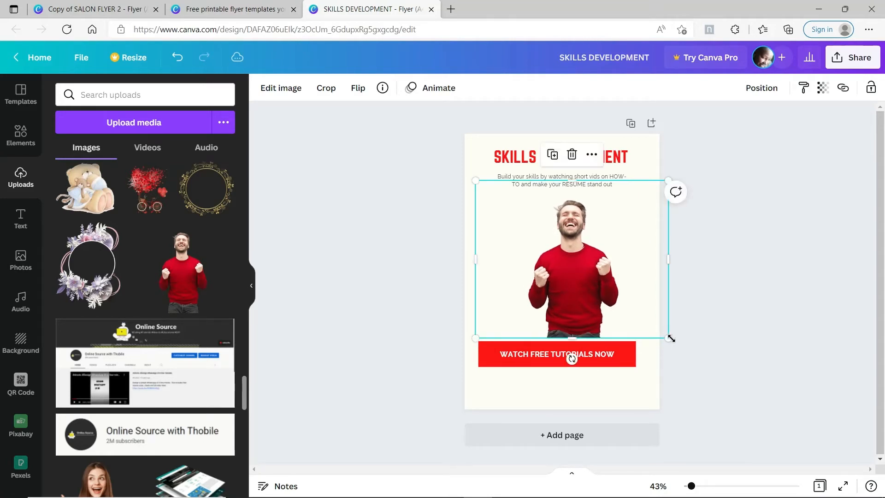
left_click_drag(586, 284, 570, 277)
Move the banner group up over the bottom of the man's image and bring it forward in front of him
left_click(610, 357)
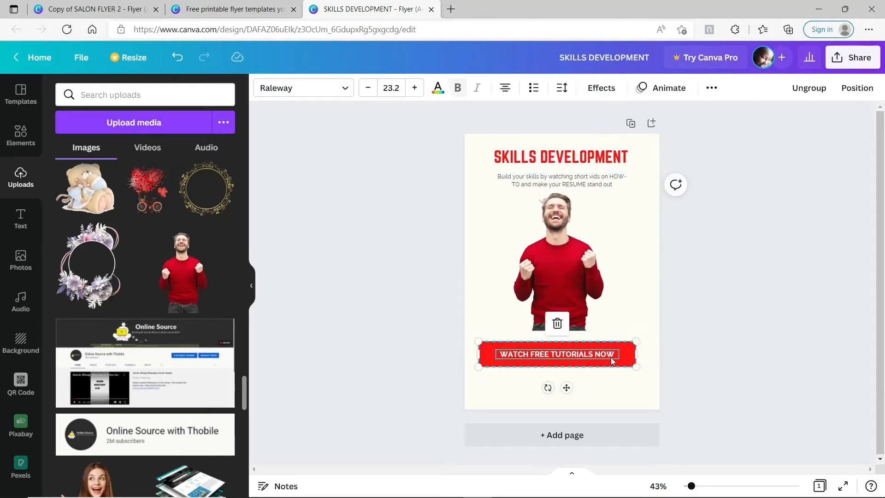
left_click_drag(610, 358, 617, 325)
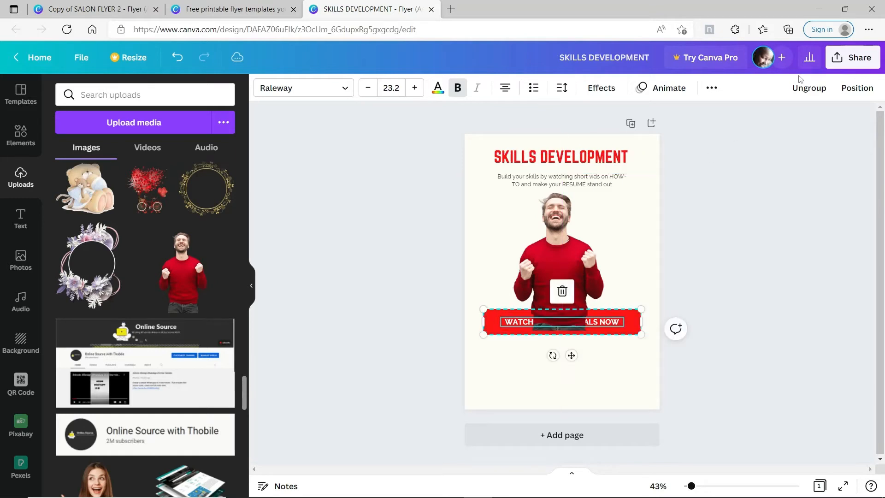
left_click(856, 88)
left_click(709, 123)
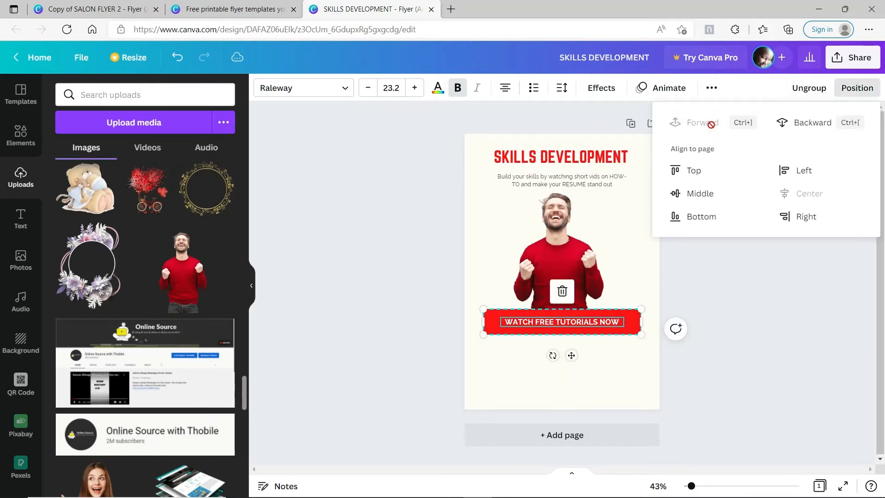
left_click(695, 303)
left_click(695, 303)
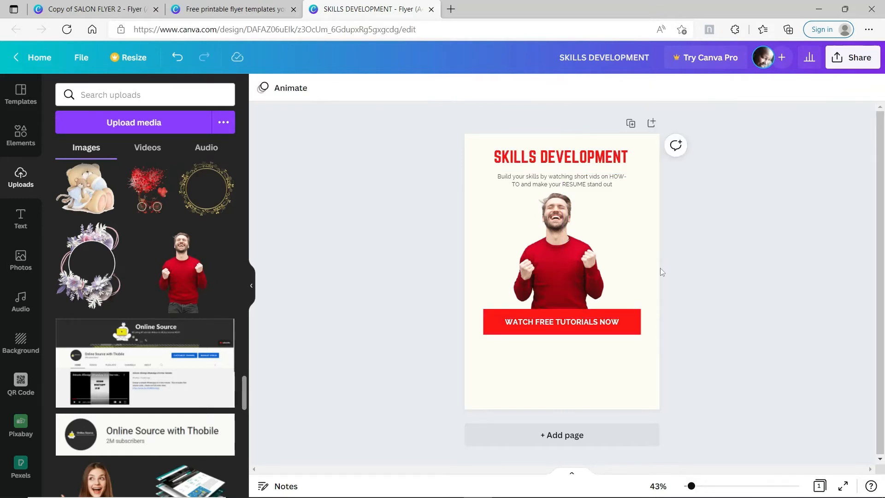
Crop the empty space from both sides of the man's image so the frame fits closely around him
left_click(580, 254)
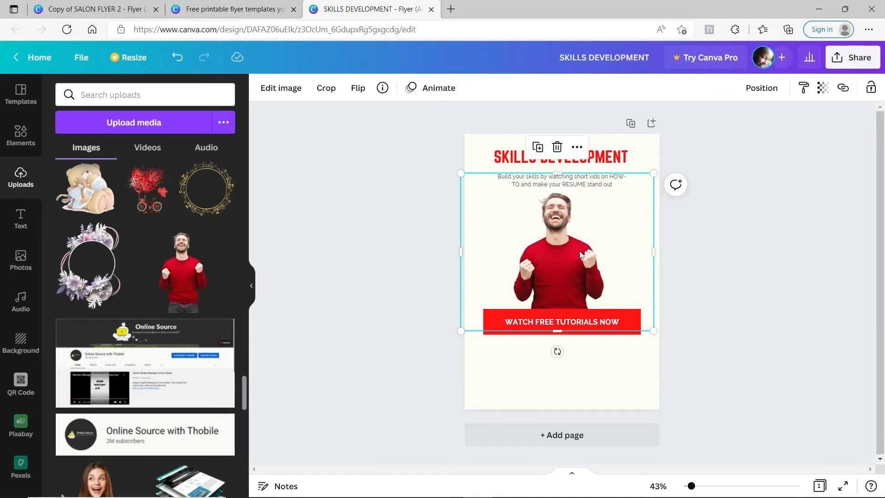
left_click_drag(659, 251, 608, 251)
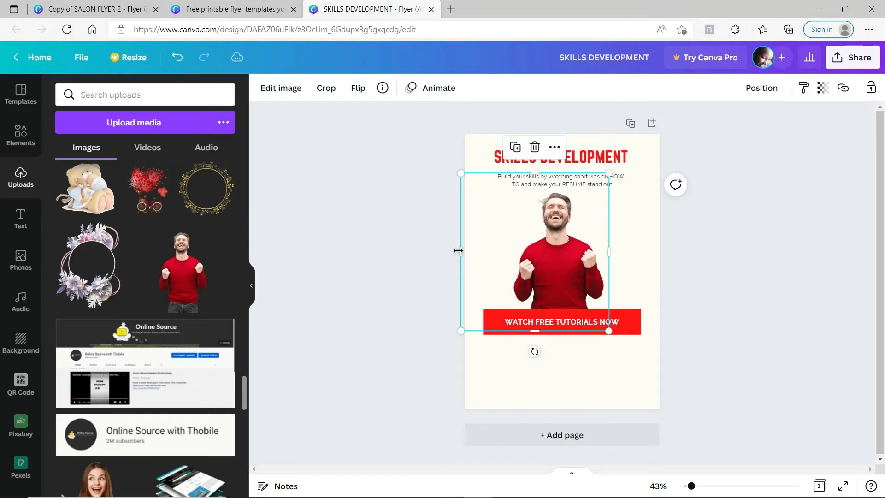
left_click_drag(460, 251, 512, 253)
left_click(644, 268)
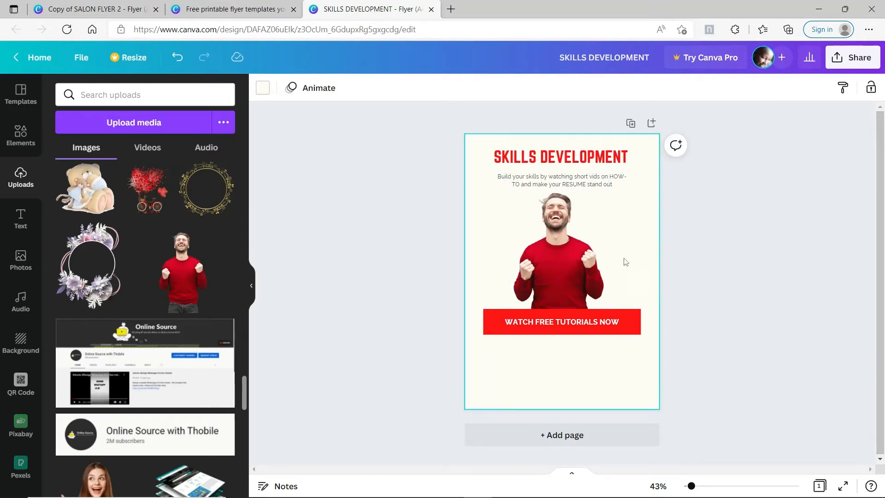
Duplicate the man's image twice and place one copy on each side of the original, level with it
left_click(562, 252)
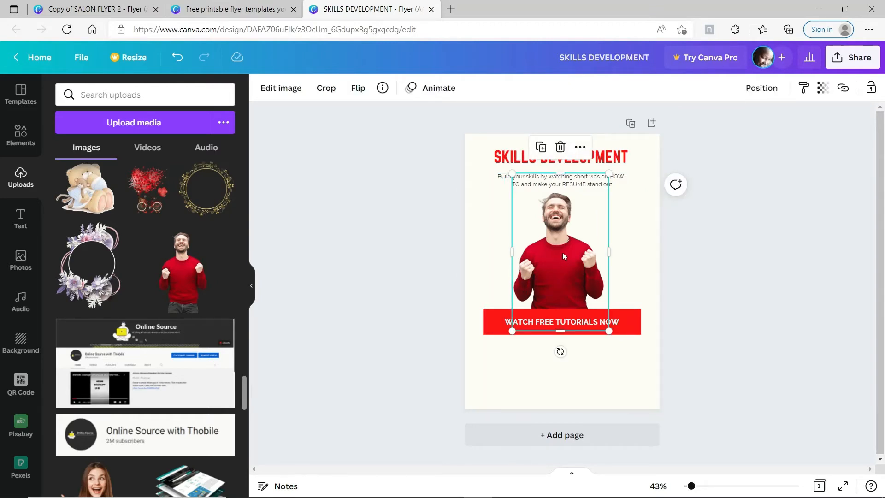
key("ctrl+d")
left_click_drag(562, 253, 510, 244)
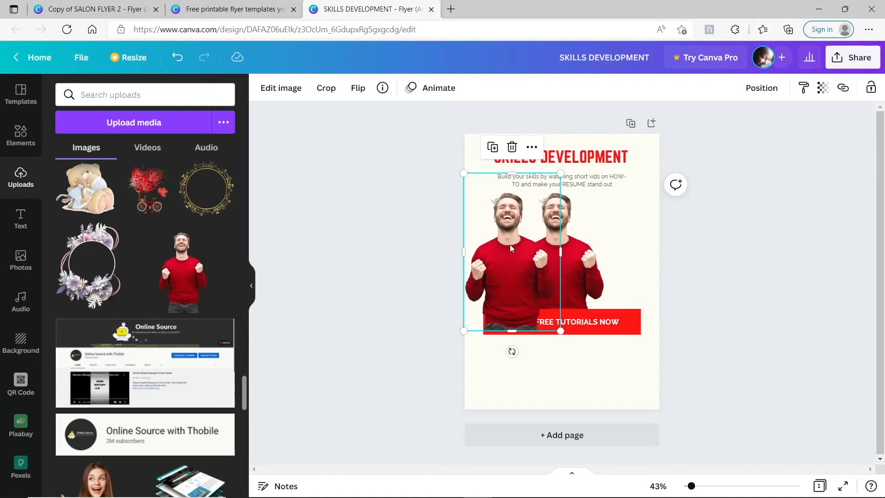
key("ctrl+d")
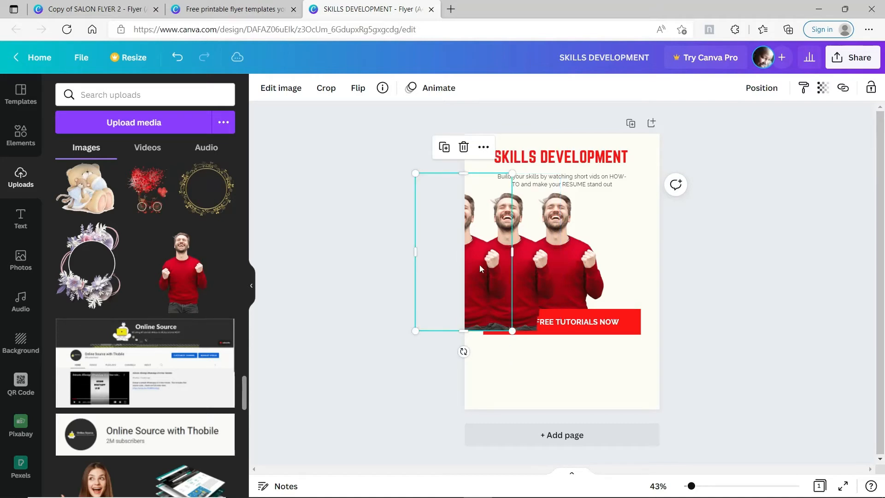
left_click_drag(480, 265, 627, 266)
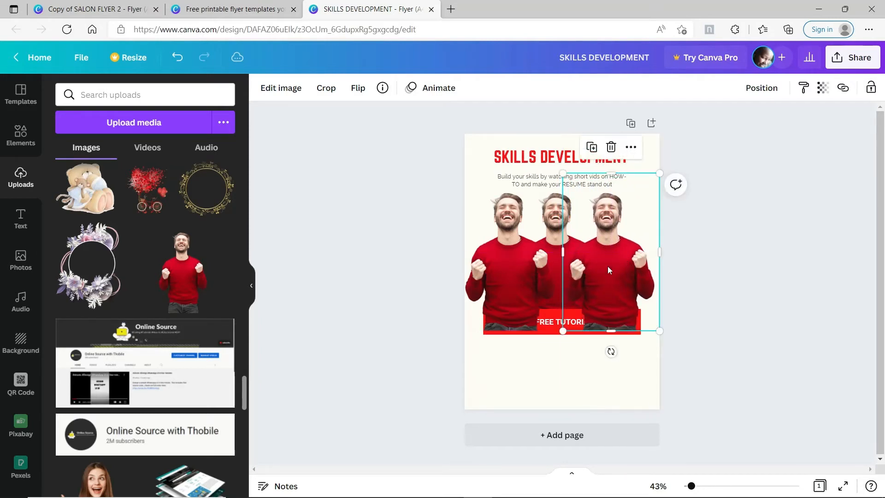
Nudge the left copy of the man slightly to the right and send it to the back
left_click(532, 275)
left_click_drag(532, 275, 537, 276)
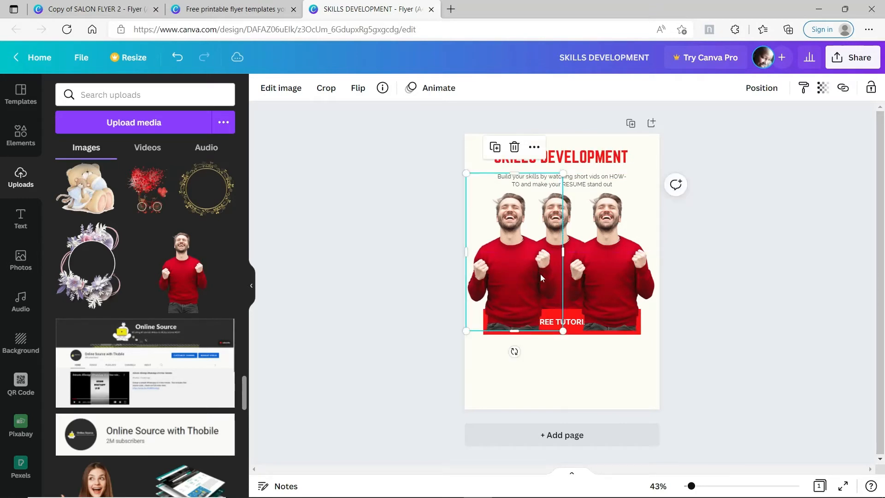
left_click(761, 88)
left_click(704, 146)
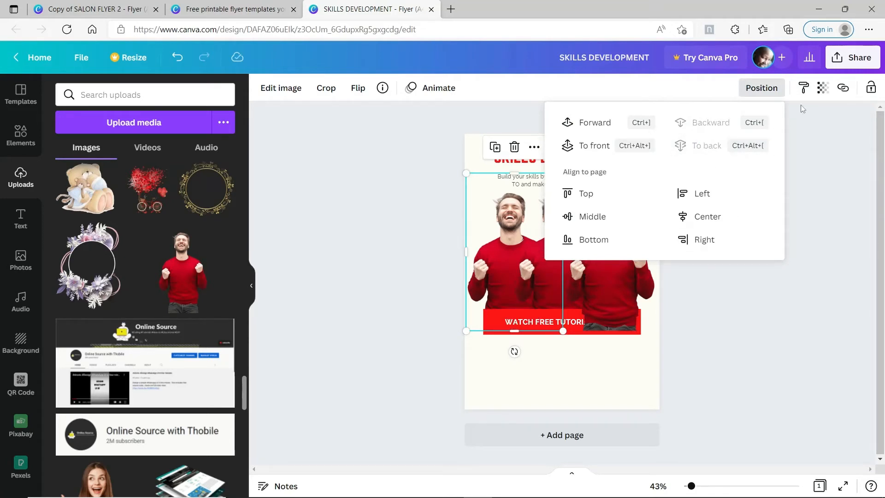
Set the transparency of the left and right copies of the man to 50
left_click(822, 87)
left_click(807, 118)
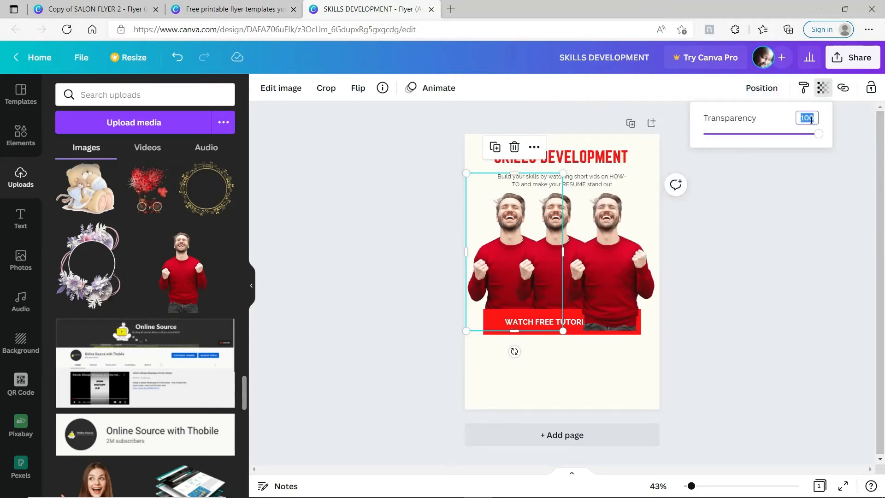
type("50")
key("Return")
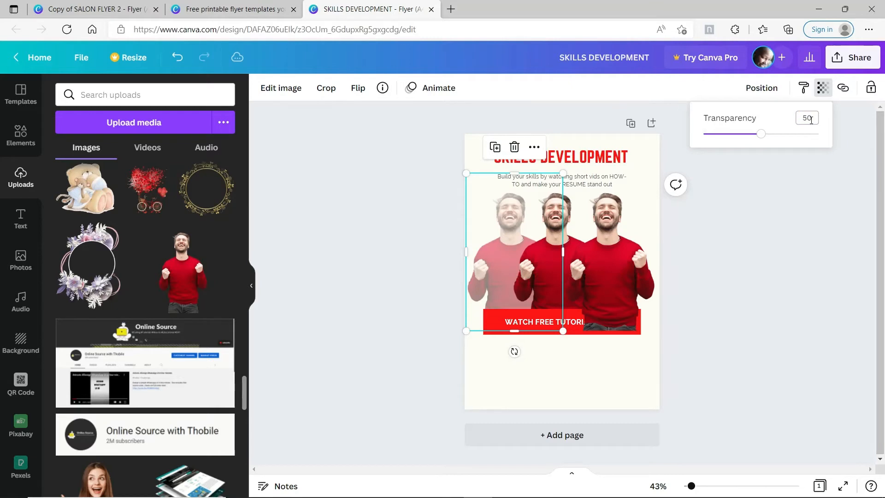
left_click(634, 253)
left_click(823, 93)
left_click(807, 118)
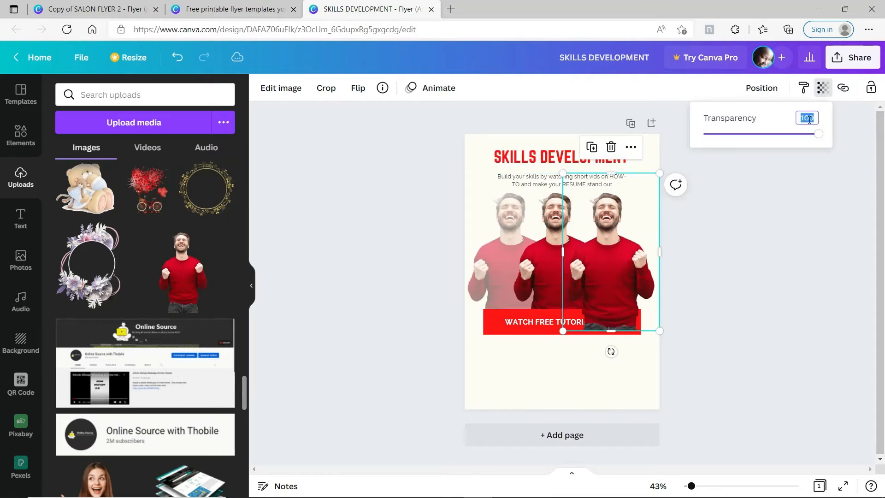
type("50")
key("Return")
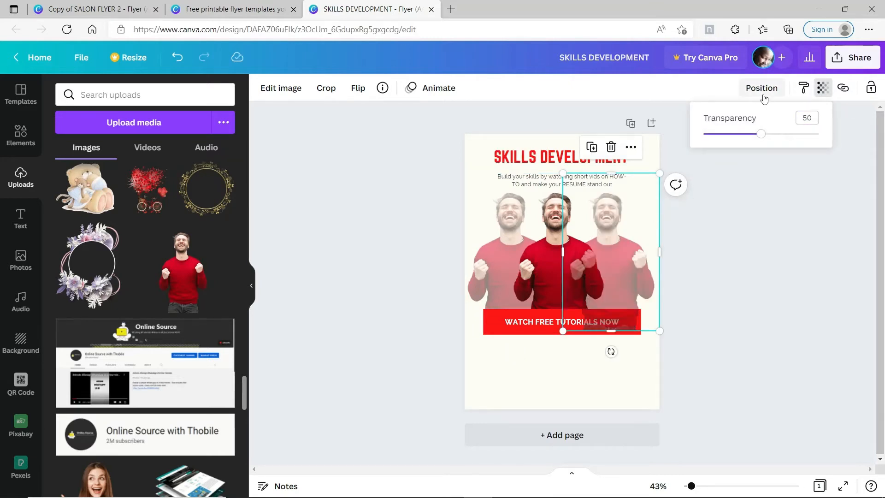
Send the right copy of the man to the back, behind the centre man and the banner
left_click(762, 92)
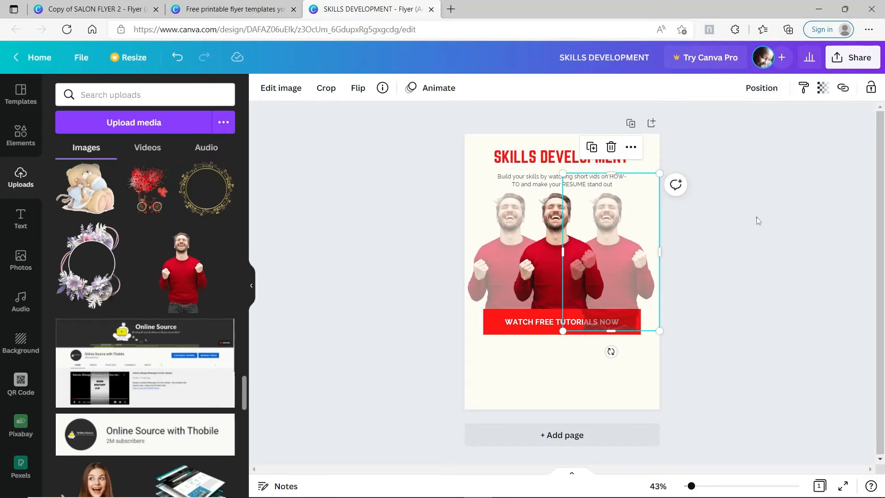
left_click(758, 92)
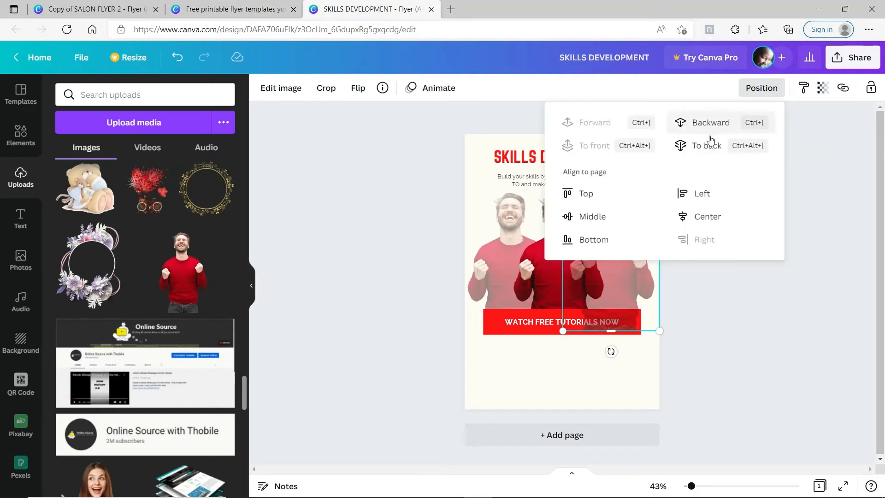
left_click(727, 314)
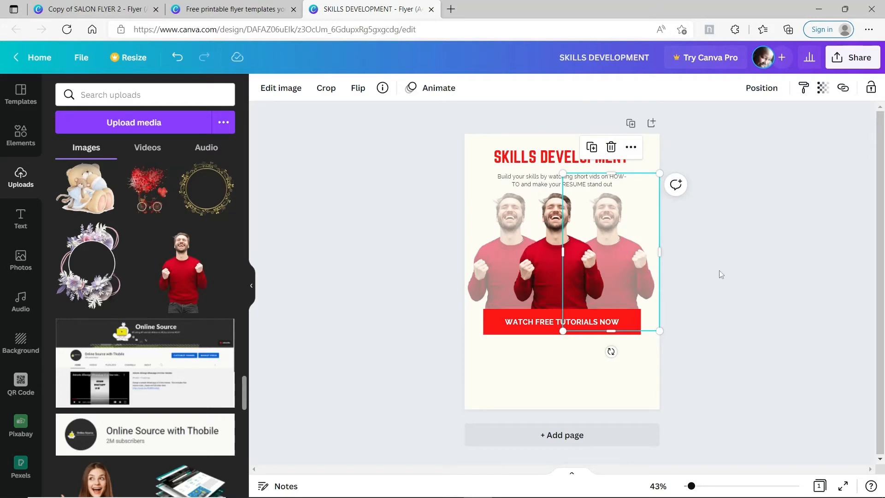
Lower the transparency of both outer copies of the man to 20 so they fade behind the centre one
left_click(833, 94)
left_click_drag(768, 137, 727, 141)
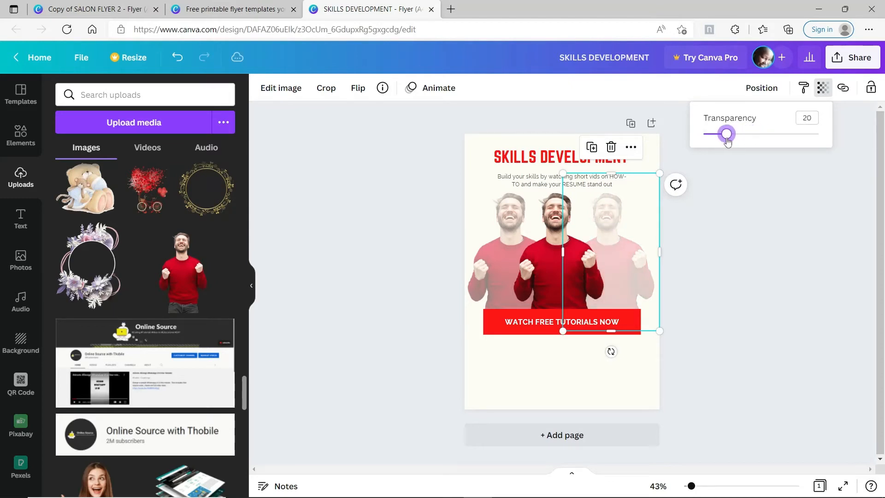
left_click(500, 234)
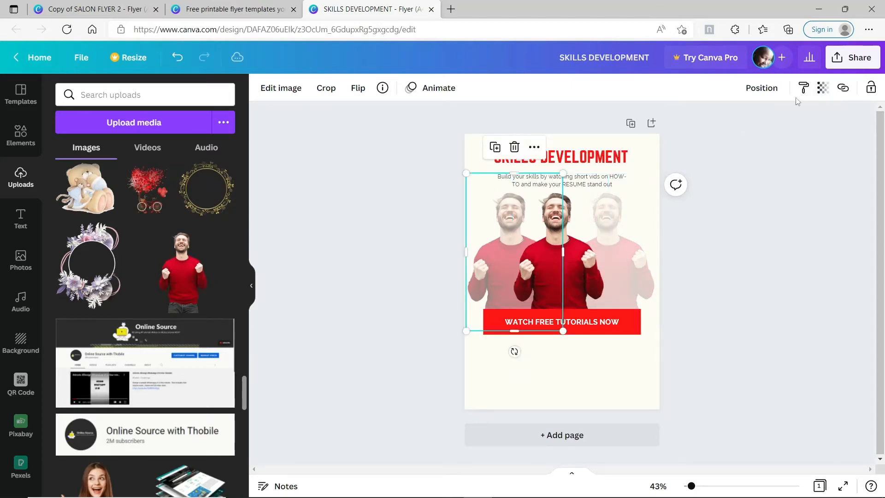
left_click(820, 90)
left_click(806, 118)
type("20")
key("Return")
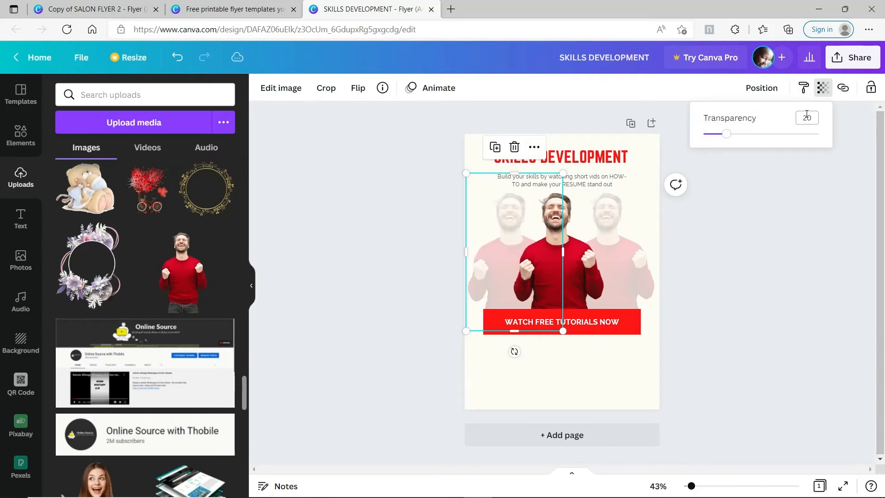
left_click(803, 248)
left_click(804, 250)
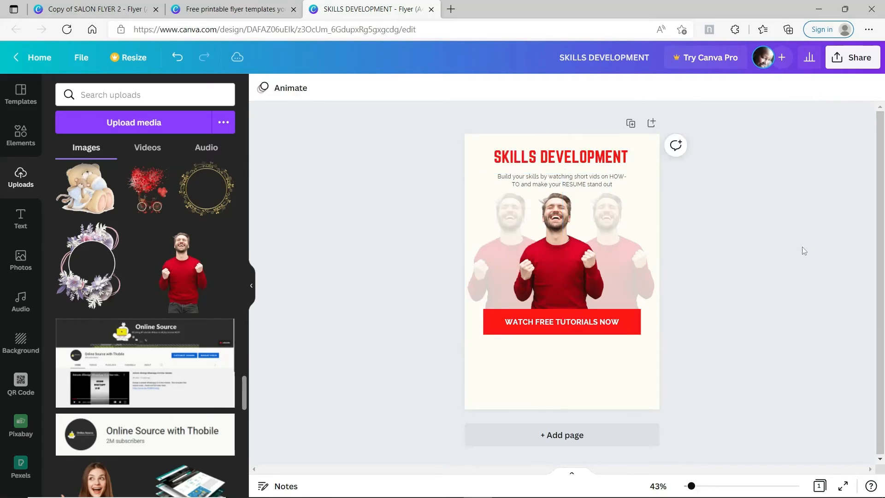
Recolour the SKILLS DEVELOPMENT title with the crimson red taken from the man's sweater in the photo colours
left_click(530, 157)
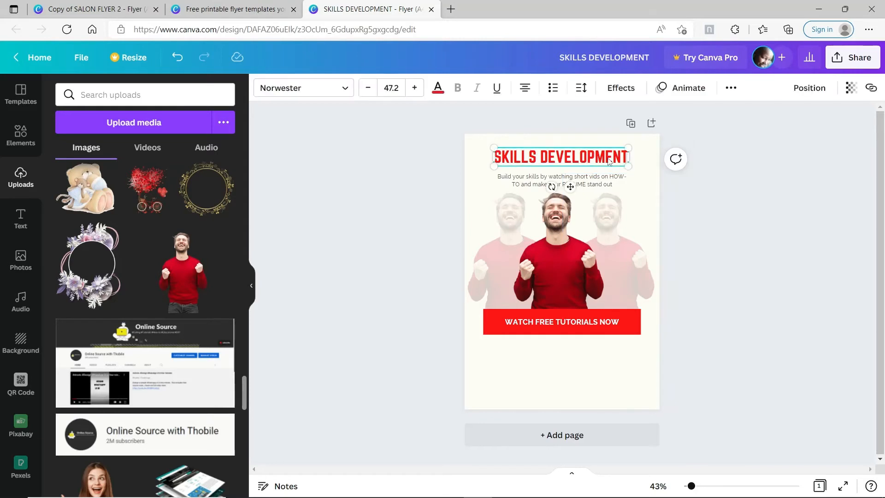
left_click(436, 88)
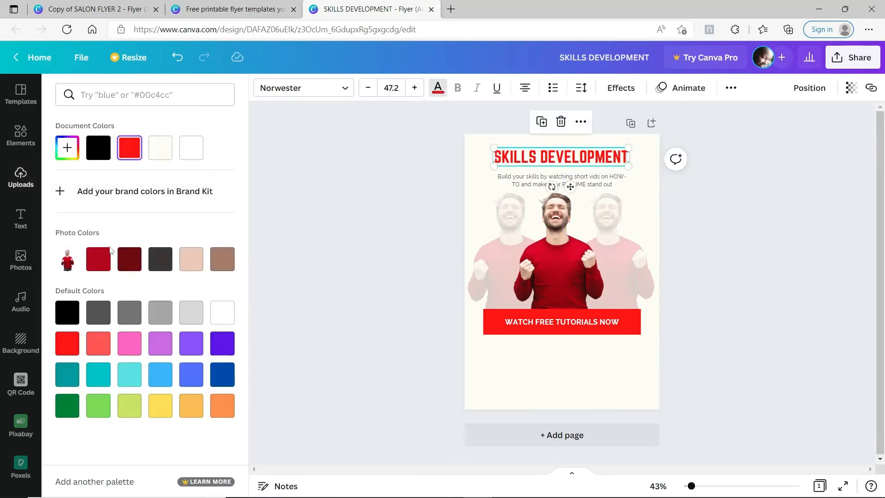
left_click(99, 259)
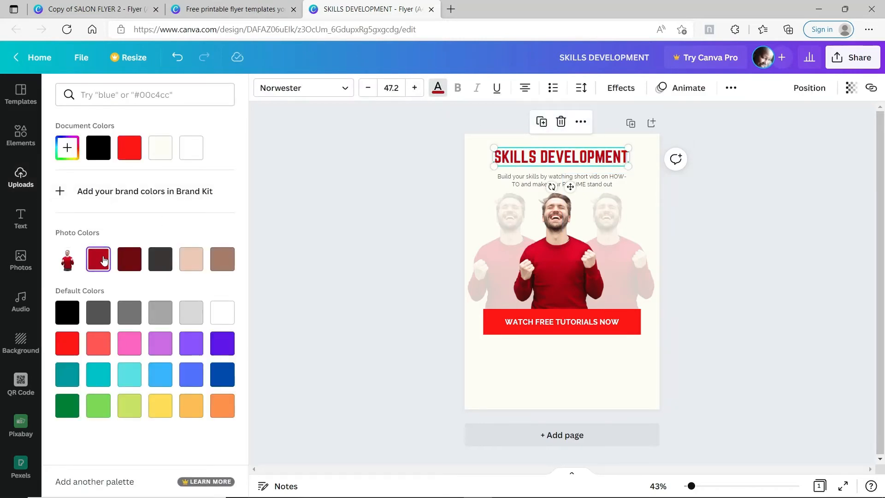
Try the crimson photo colour on the banner's text and restore the text to white
left_click(502, 328)
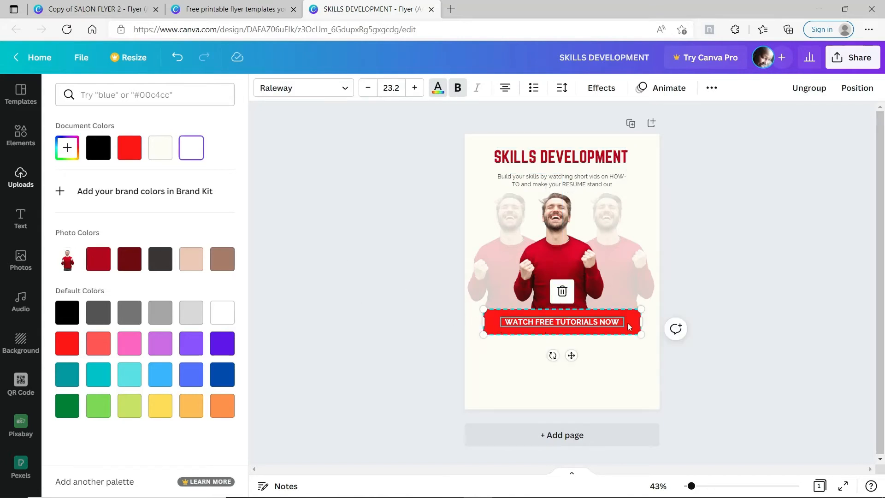
left_click(488, 329)
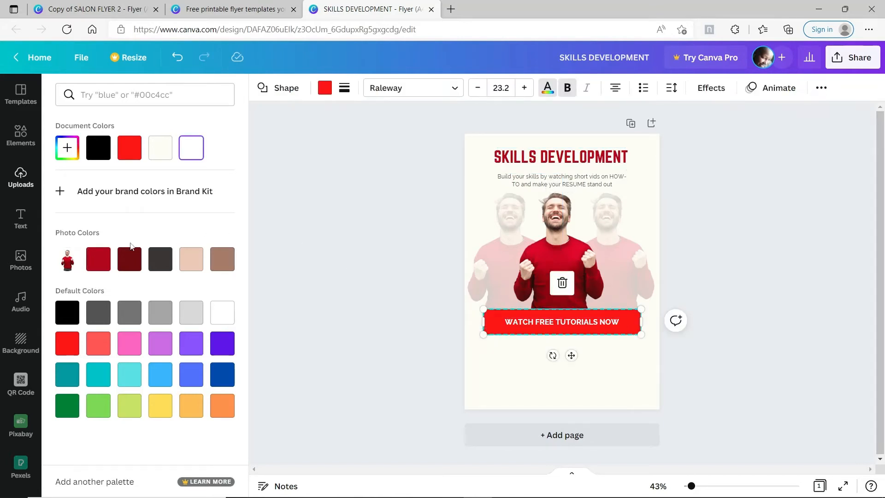
left_click(98, 259)
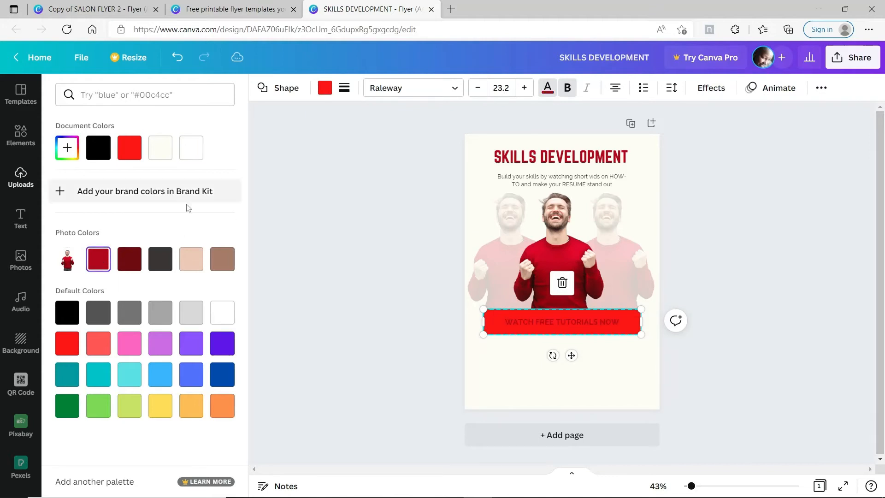
left_click(190, 147)
left_click(504, 375)
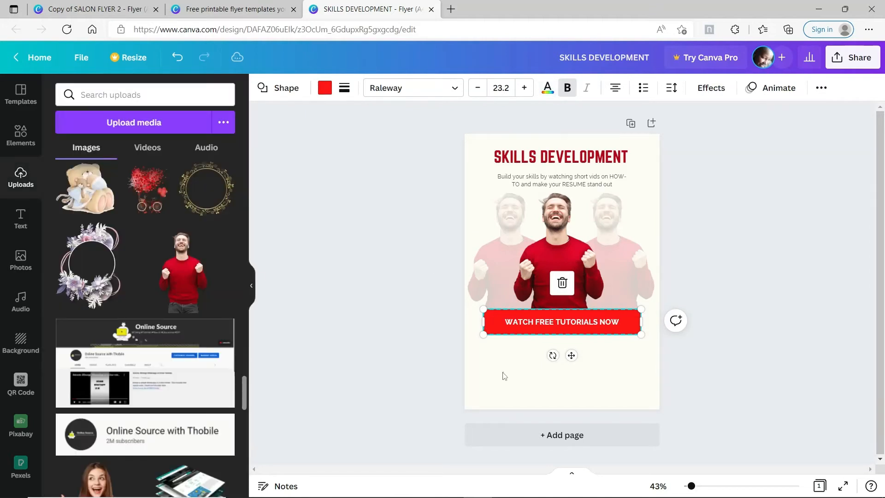
left_click(504, 376)
Fill the banner shape with the crimson photo colour that matches the title
left_click(488, 329)
left_click(324, 88)
left_click(98, 289)
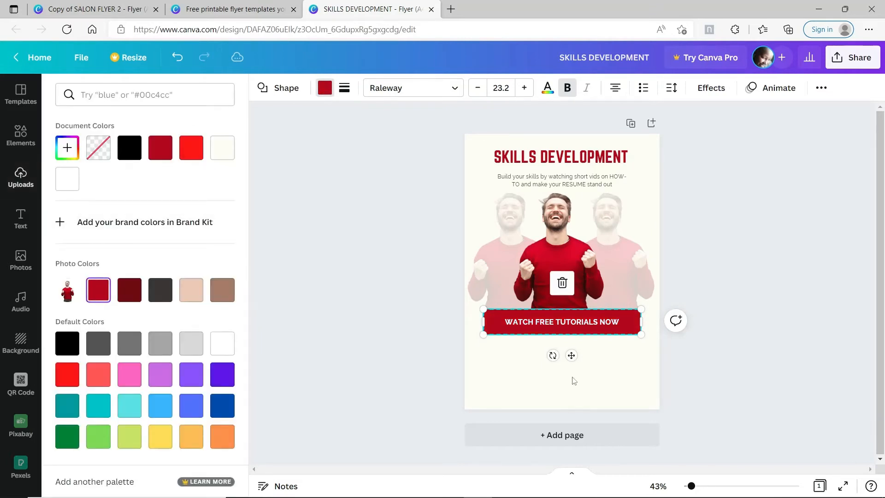
left_click(614, 379)
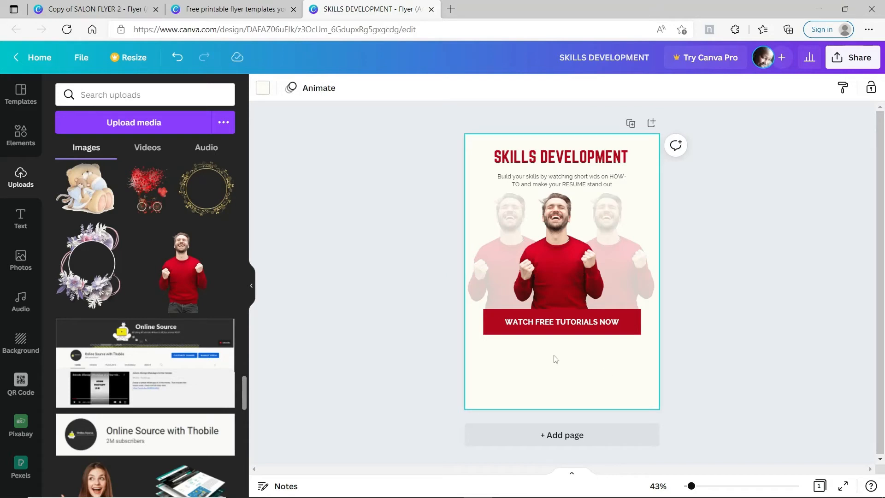
Try coral, dark maroon and bright red as the banner fill, and return it to the crimson photo colour
left_click(492, 330)
left_click(325, 87)
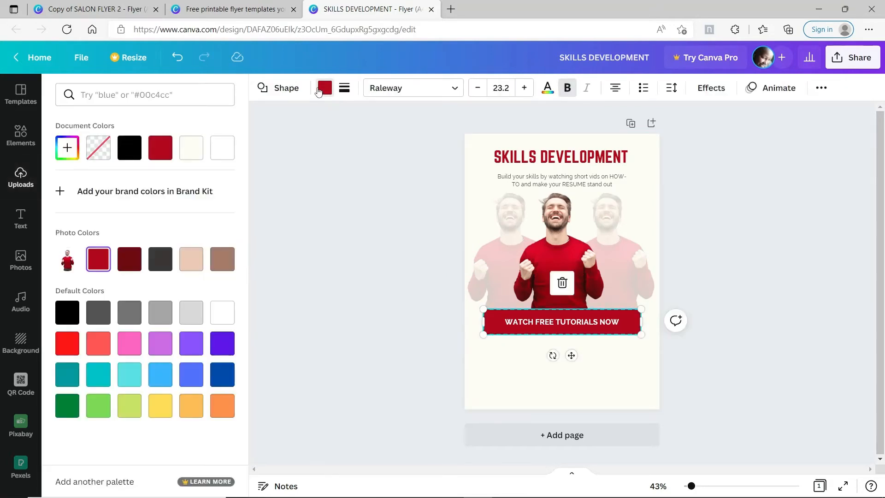
left_click(100, 352)
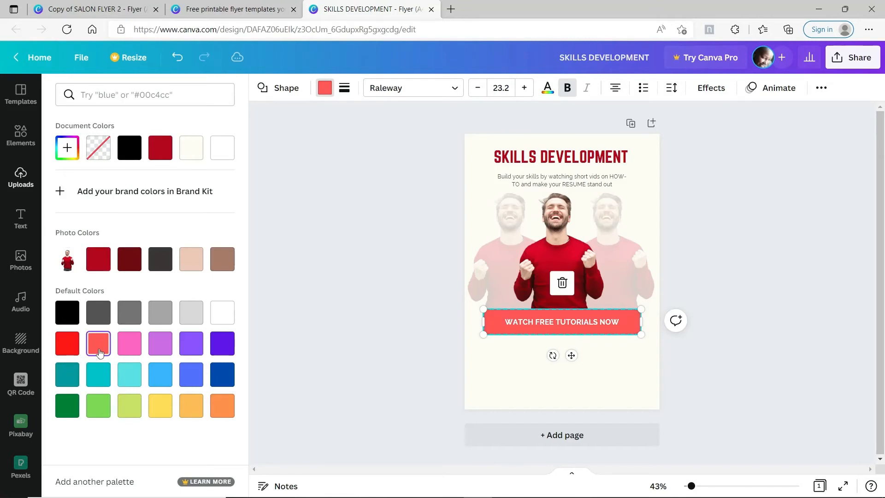
left_click(129, 263)
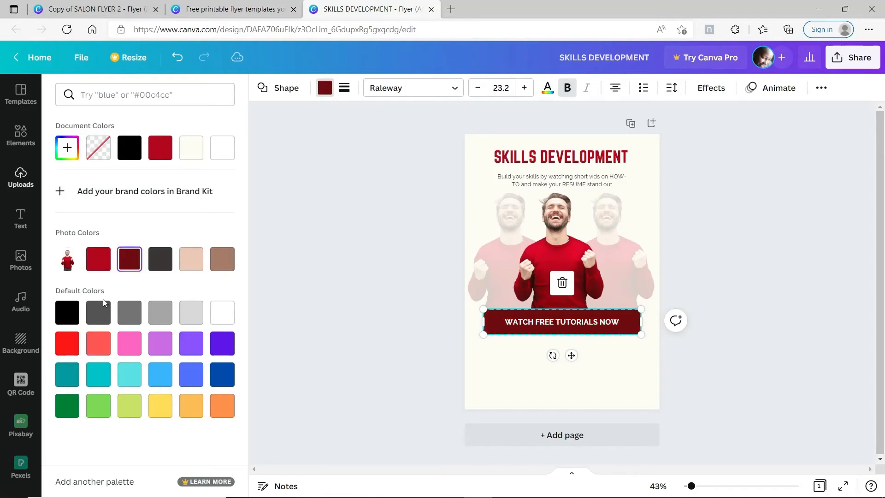
left_click(99, 263)
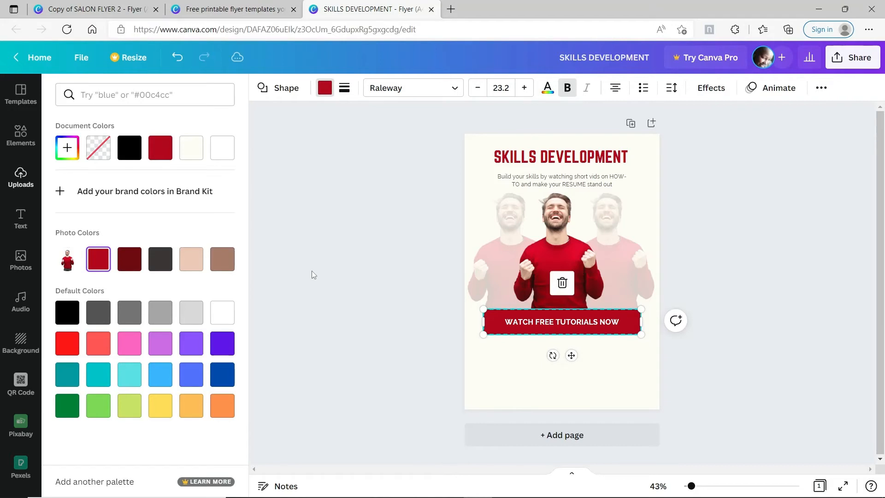
left_click(72, 348)
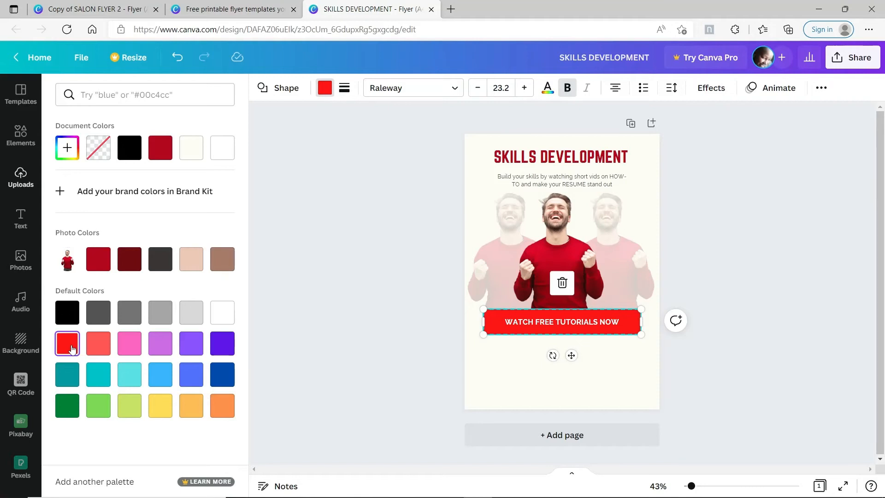
left_click(102, 262)
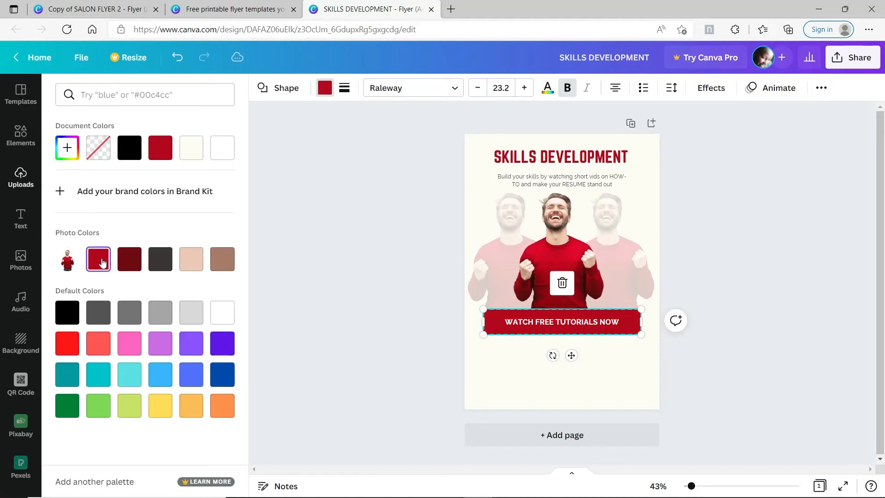
Nudge the crimson banner group very slightly to the right
left_click(519, 367)
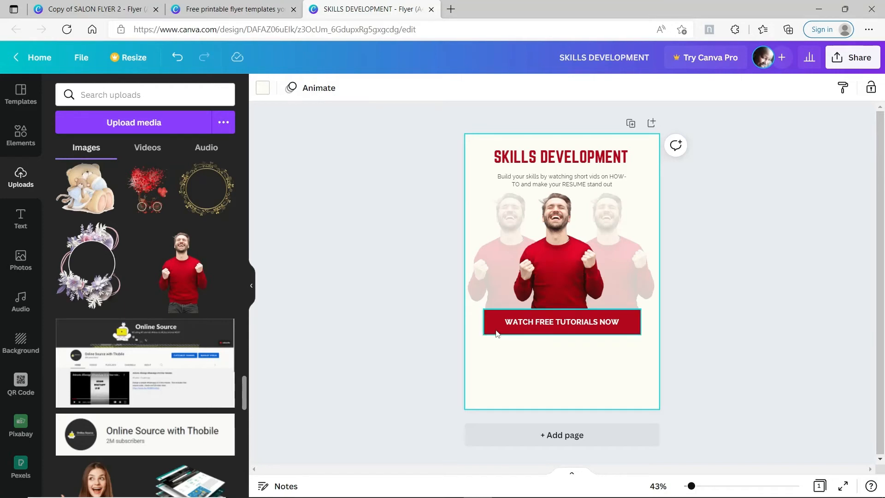
left_click_drag(496, 332, 498, 329)
left_click(734, 394)
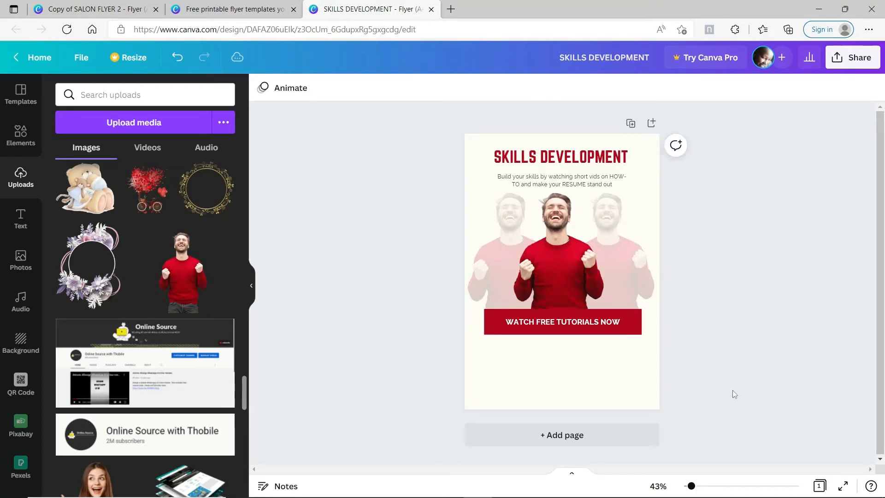
Duplicate the descriptive text, place the copy just below the banner and widen it to match the banner's width
left_click(572, 181)
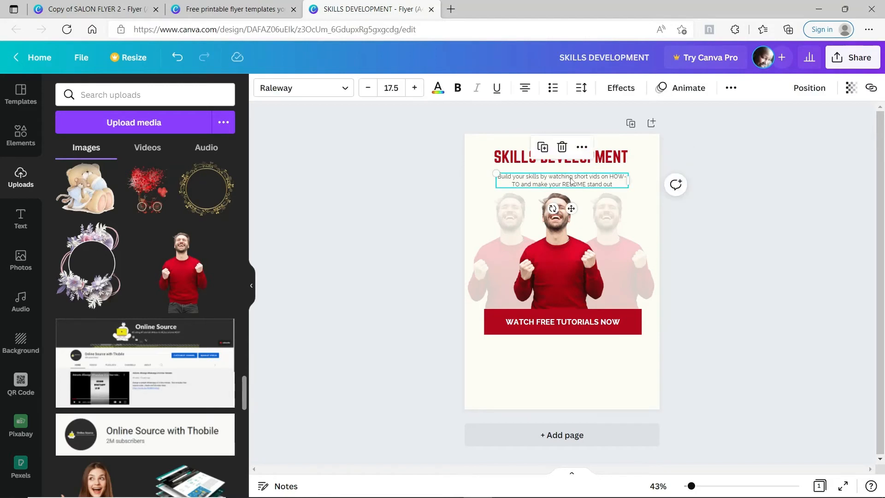
key("ctrl+d")
left_click_drag(578, 213, 562, 380)
left_click_drag(616, 353, 647, 357)
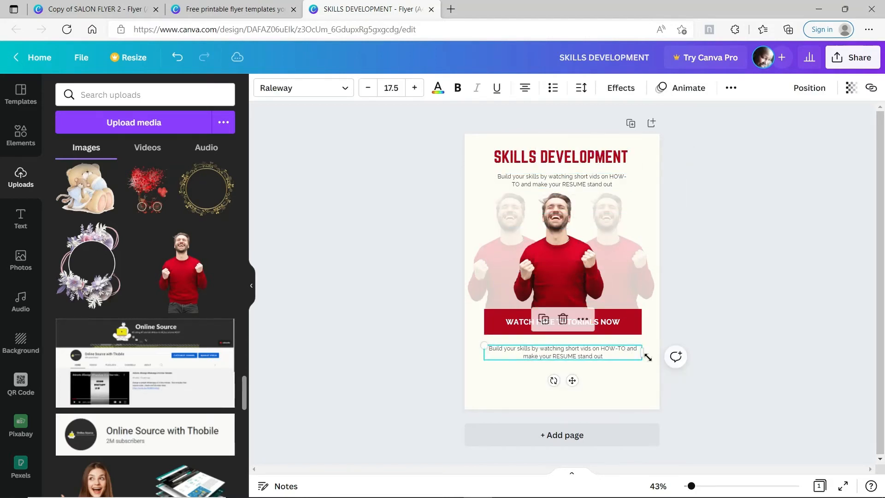
Replace the copied text with the channel's name followed by "share content based on Tech, Programming, entrepreneurship and DIY"
double_click(620, 355)
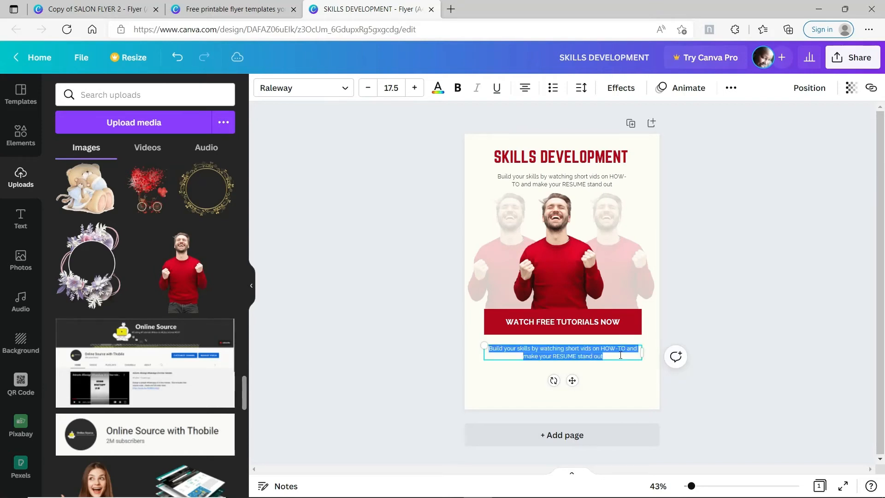
type("Onli")
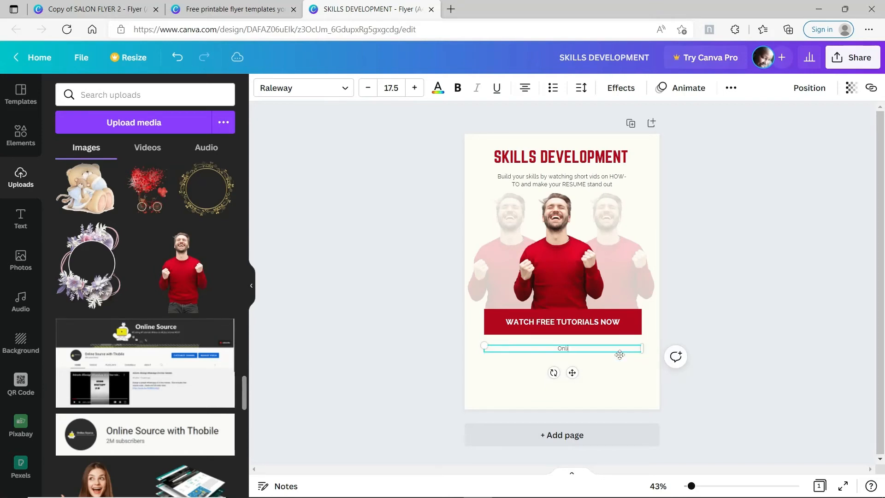
type("ne Source with Thoible share content based on Tech")
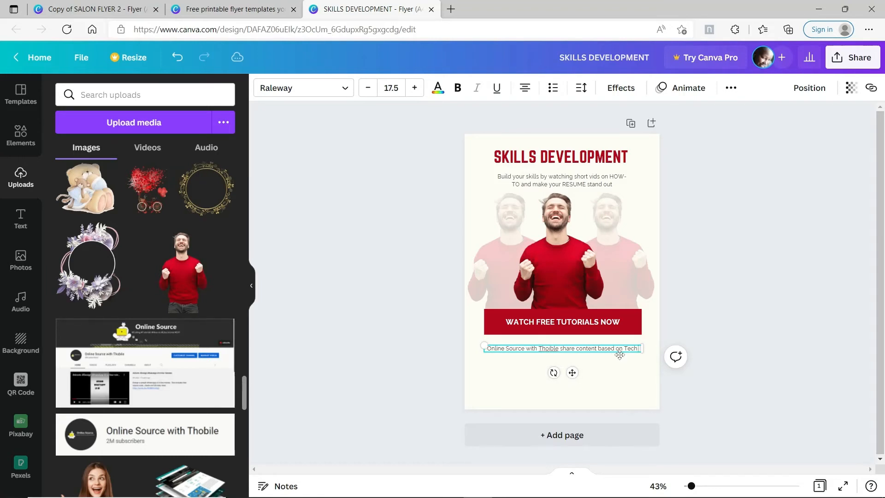
type(", Programming")
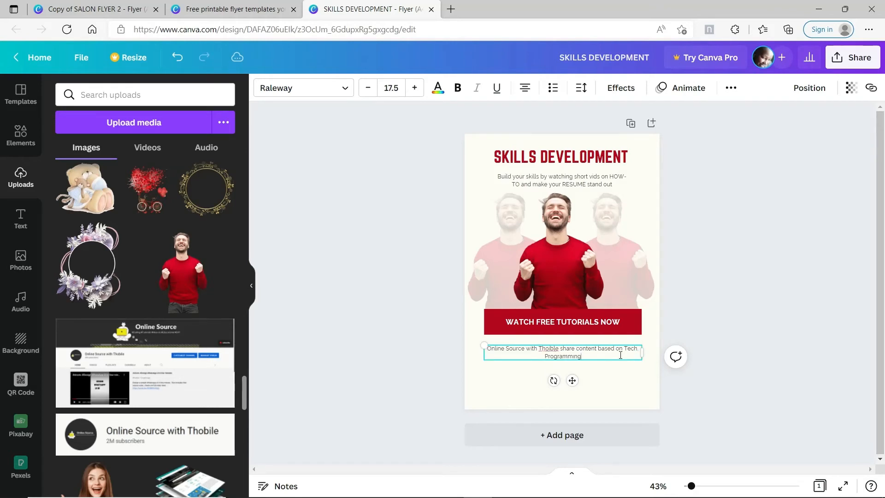
type(", entrepreneurship and DIY")
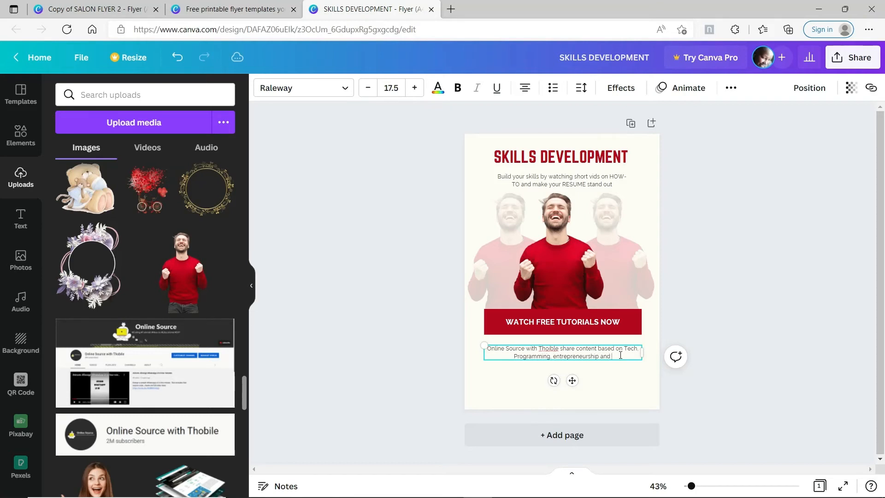